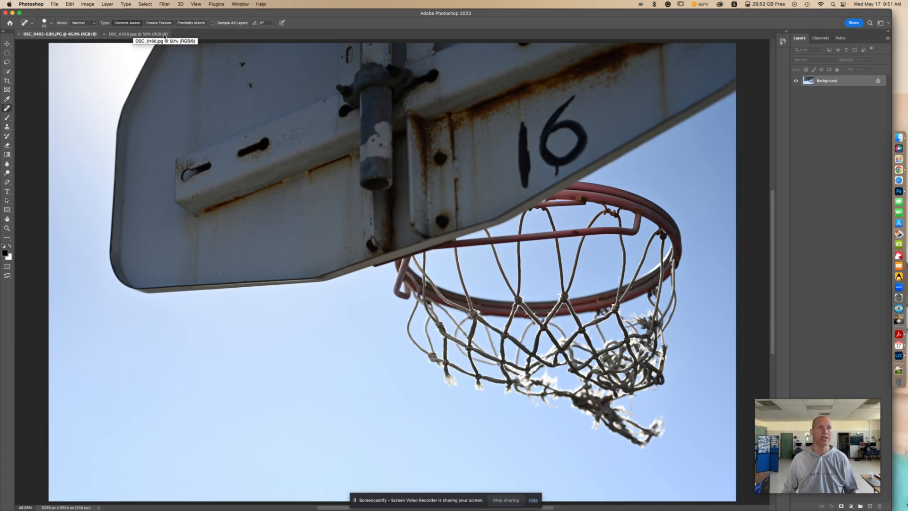
Step: Automatically select the player as the subject in the DSC_0160.jpg photo
{"action": "left_click", "coordinate": [140, 37]}
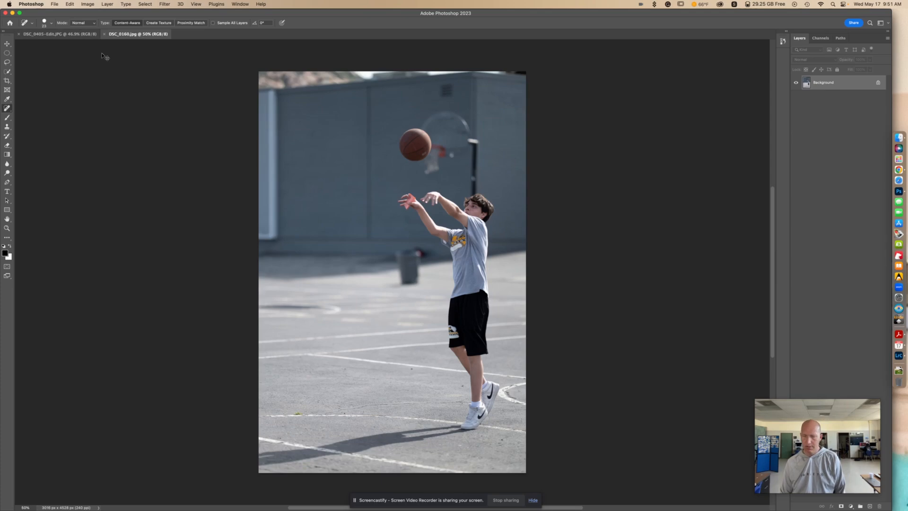
{"action": "scroll", "coordinate": [101, 53], "scroll_direction": "up", "scroll_amount": 1}
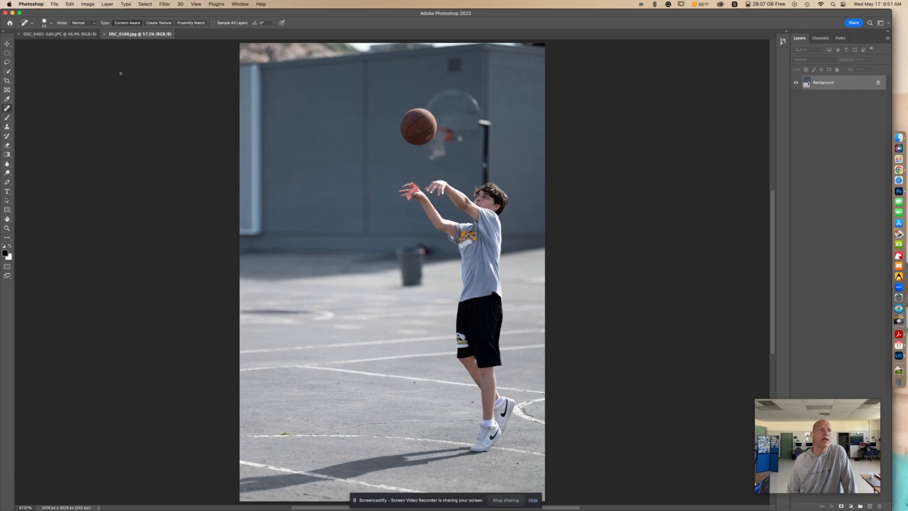
{"action": "left_click", "coordinate": [59, 34]}
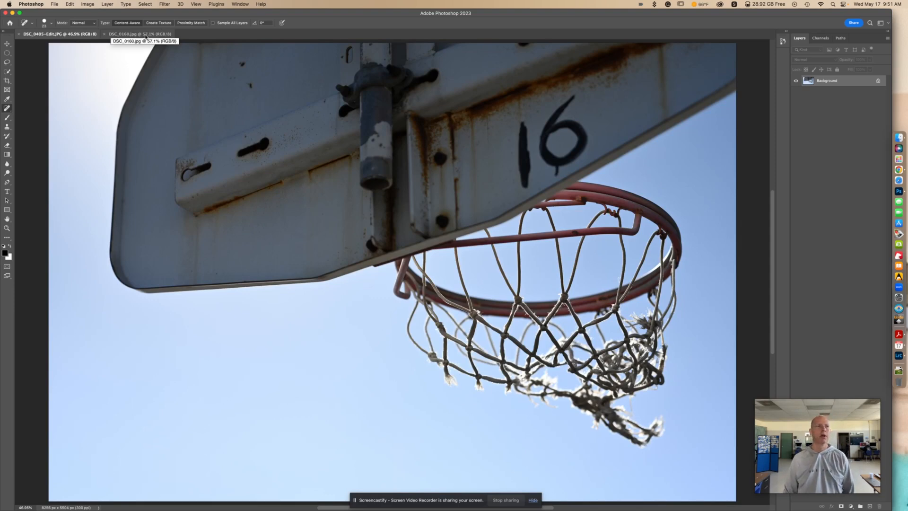
{"action": "left_click", "coordinate": [142, 34]}
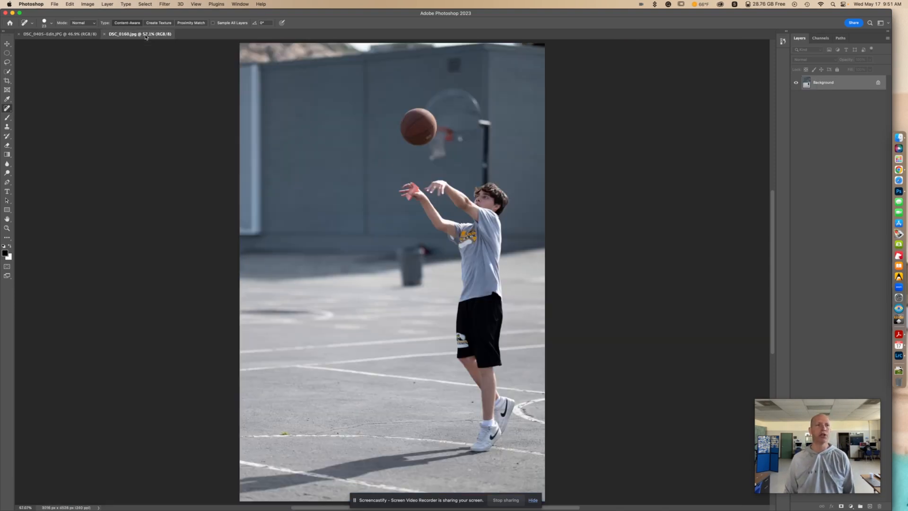
{"action": "left_click", "coordinate": [145, 4]}
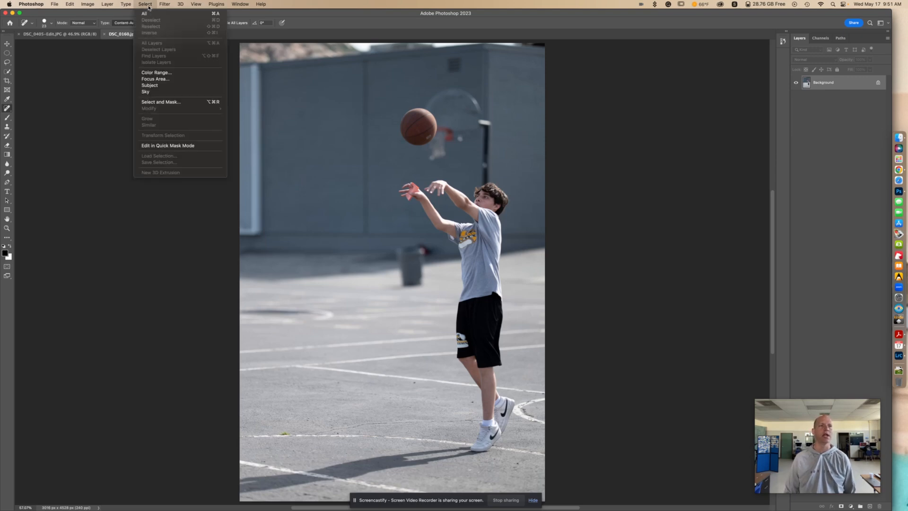
{"action": "left_click", "coordinate": [160, 86]}
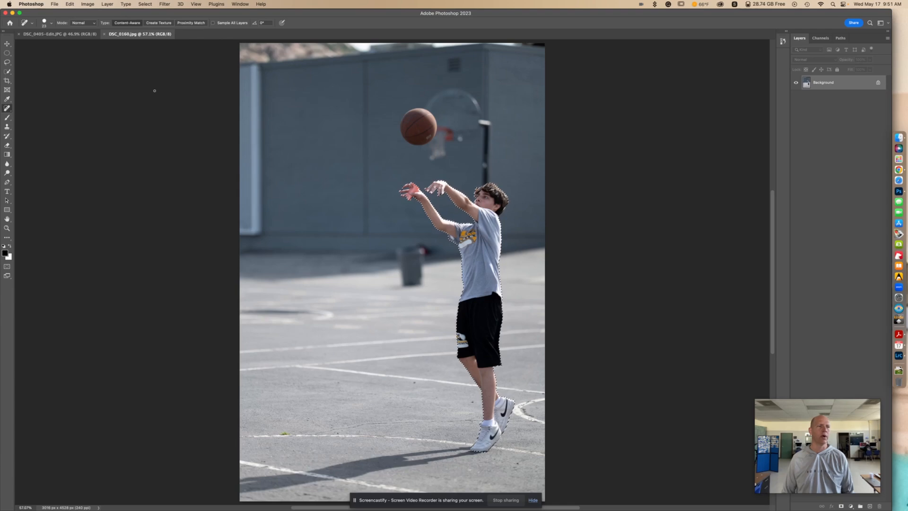
Step: Set up the Quick Selection tool with a smaller brush for refining the selection around the player's hands
{"action": "key", "text": "super+plus"}
{"action": "key", "text": "super+plus"}
{"action": "key", "text": "super+plus"}
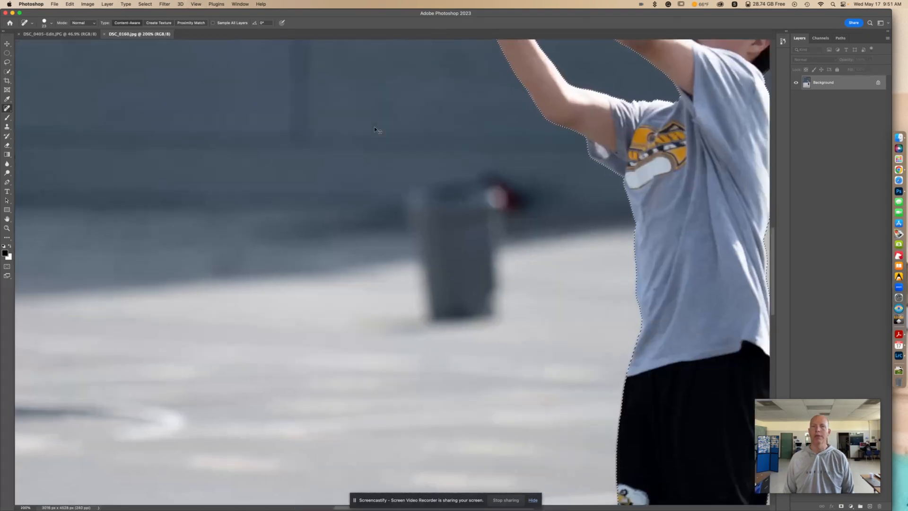
{"action": "left_click_drag", "start_coordinate": [595, 123], "coordinate": [459, 353]}
{"action": "mouse_move", "coordinate": [480, 233]}
{"action": "left_mouse_down"}
{"action": "mouse_move", "coordinate": [455, 280]}
{"action": "mouse_move", "coordinate": [521, 282]}
{"action": "left_mouse_up"}
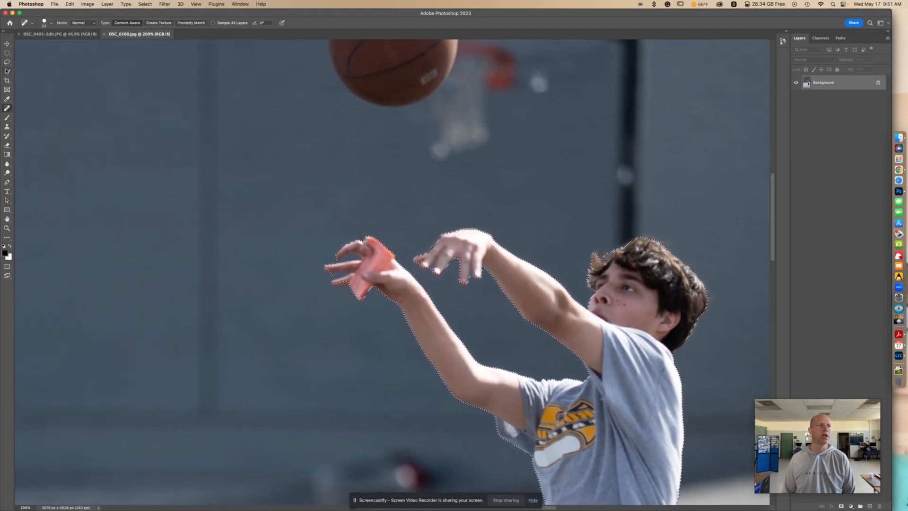
{"action": "left_click", "coordinate": [7, 71]}
{"action": "left_click", "coordinate": [7, 71]}
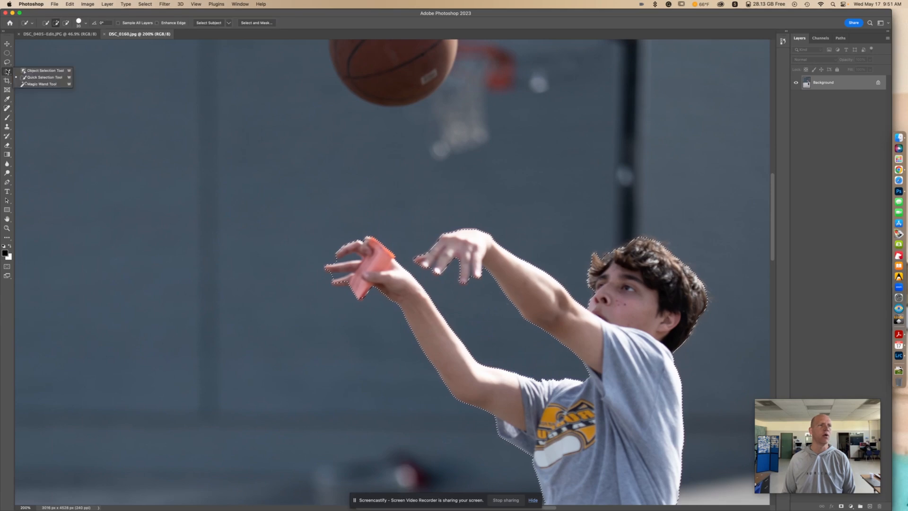
{"action": "left_click", "coordinate": [42, 77]}
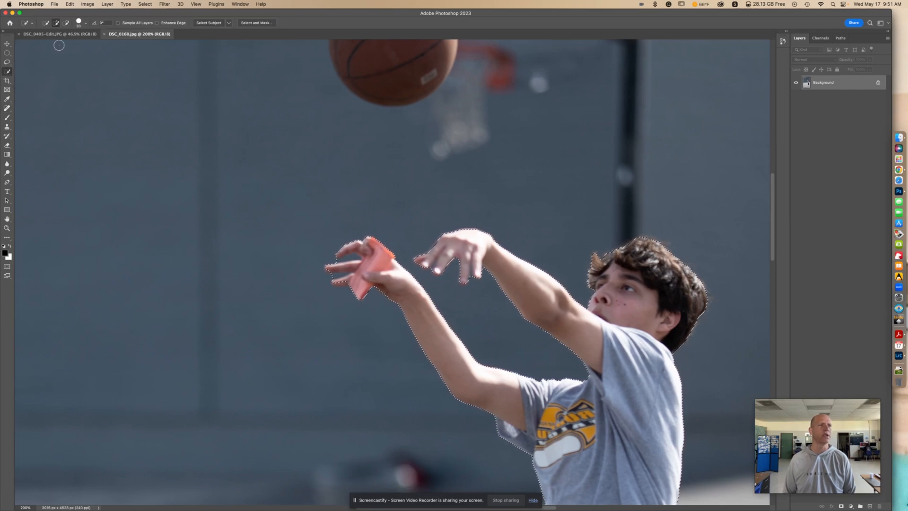
{"action": "left_click", "coordinate": [78, 22]}
{"action": "left_click_drag", "start_coordinate": [50, 43], "coordinate": [48, 43]}
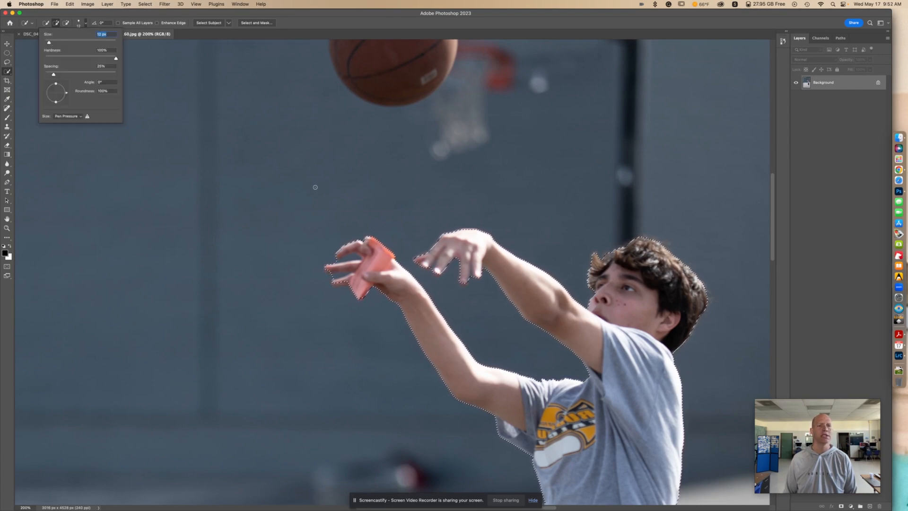
{"action": "left_click", "coordinate": [354, 256]}
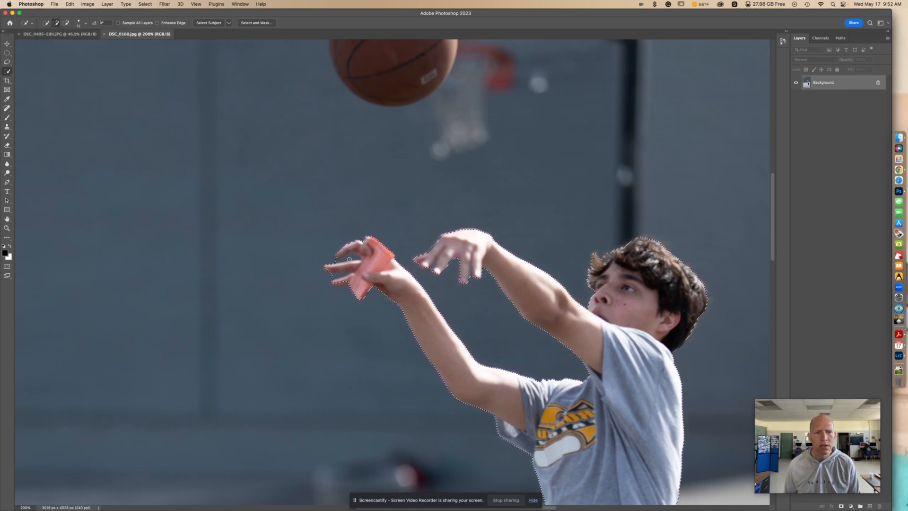
Step: Add the missing underside of the lowest finger on the hand with the red wrap to the selection
{"action": "left_click", "coordinate": [66, 22]}
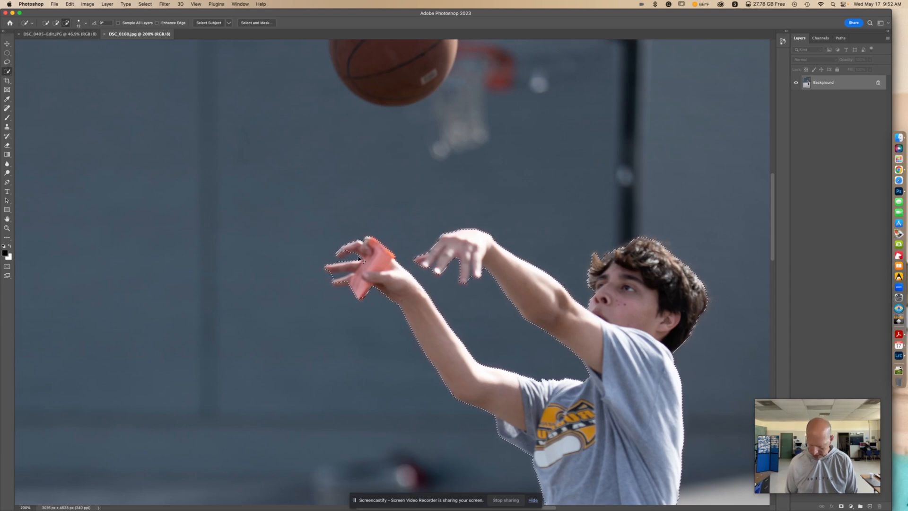
{"action": "scroll", "coordinate": [358, 257], "scroll_direction": "up", "scroll_amount": 5}
{"action": "scroll", "coordinate": [397, 265], "scroll_direction": "up", "scroll_amount": 1}
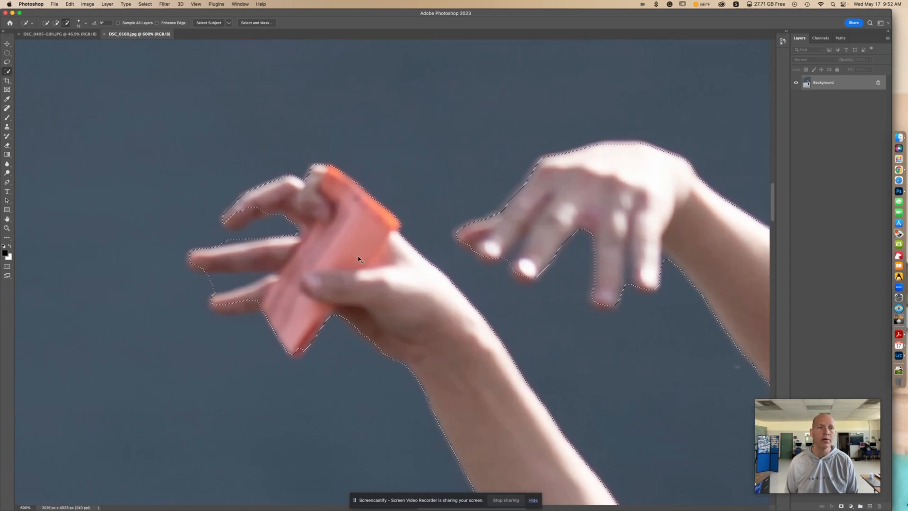
{"action": "left_click", "coordinate": [56, 24]}
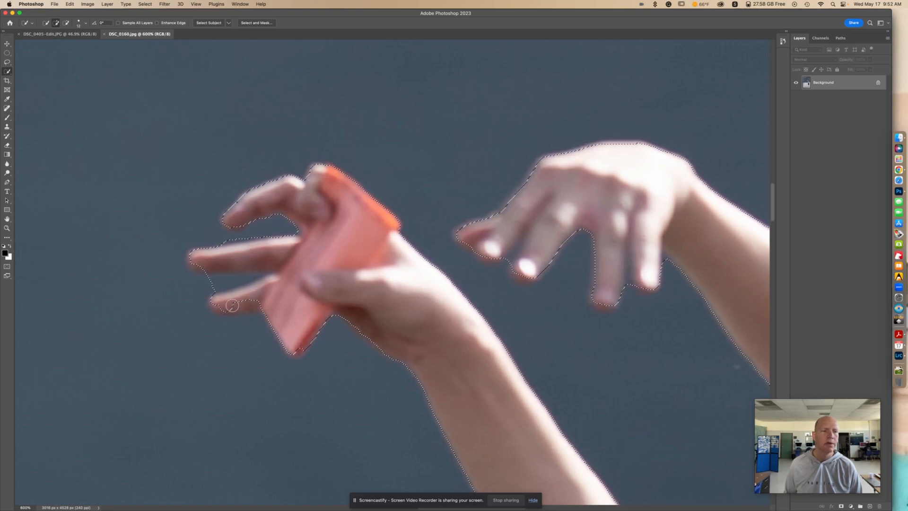
{"action": "left_click_drag", "start_coordinate": [244, 307], "coordinate": [254, 304]}
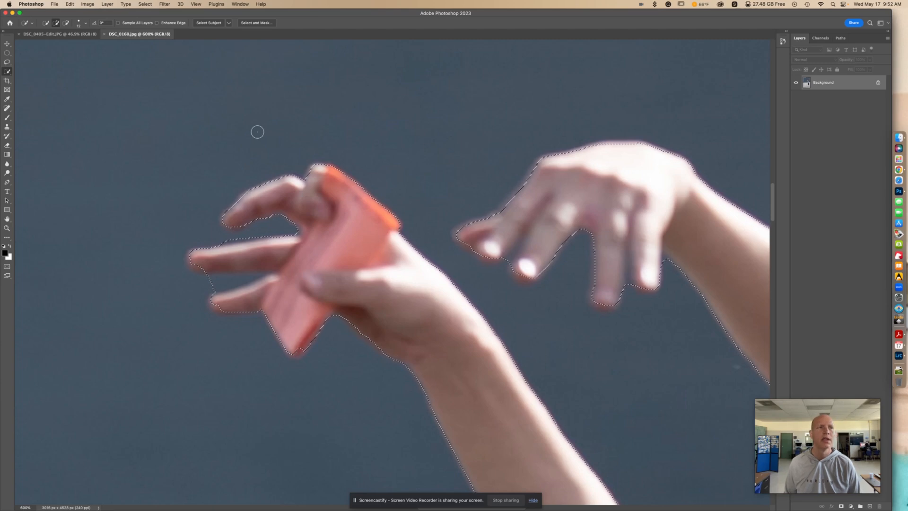
Step: Refine the selection around the middle finger, keeping the finger selected and subtracting the background gap beneath it
{"action": "left_click", "coordinate": [66, 23]}
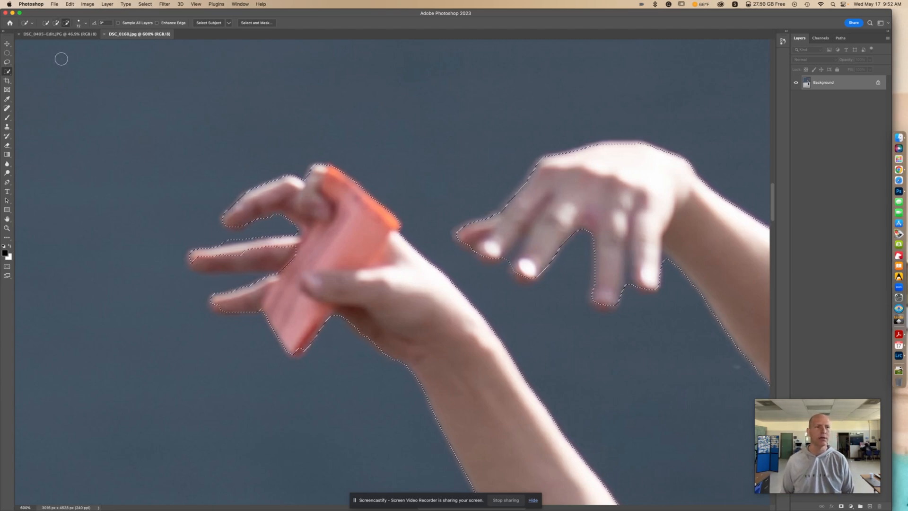
{"action": "left_click", "coordinate": [56, 23]}
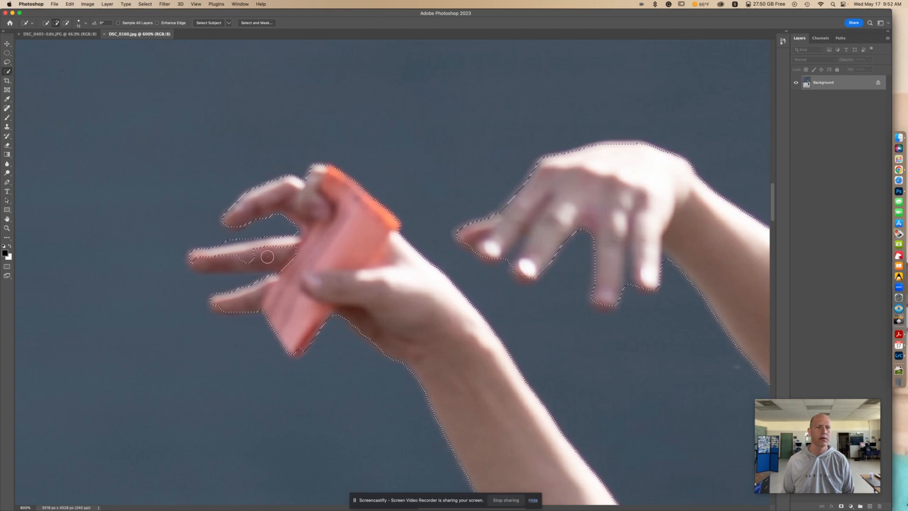
{"action": "left_click_drag", "start_coordinate": [284, 258], "coordinate": [294, 251]}
{"action": "left_click", "coordinate": [66, 22]}
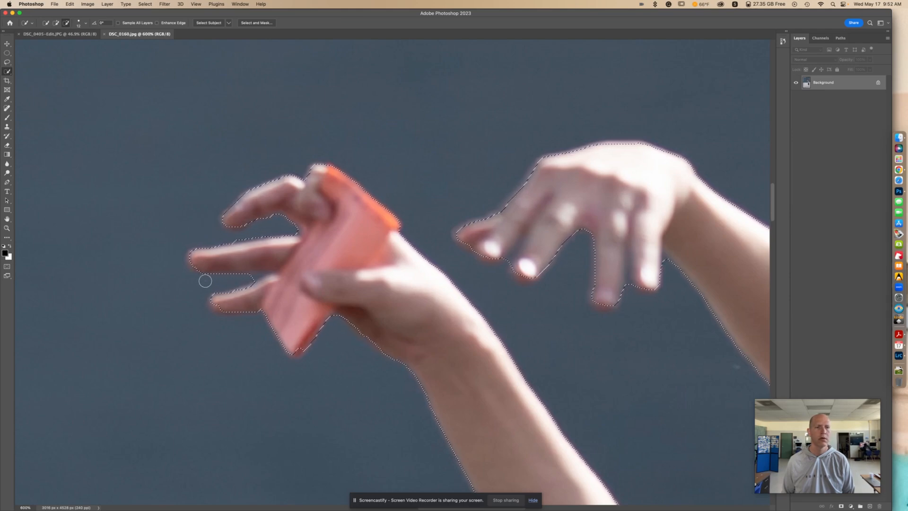
Step: Check the selection edge down the player's body and subtract the stray ground area beneath the front shoe's sole
{"action": "left_click_drag", "start_coordinate": [450, 257], "coordinate": [260, 217]}
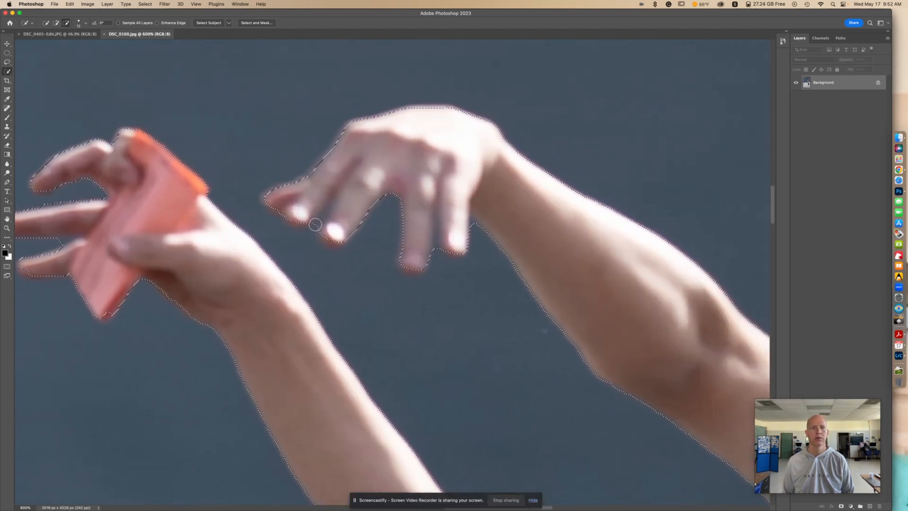
{"action": "left_click_drag", "start_coordinate": [380, 241], "coordinate": [136, 110]}
{"action": "left_click_drag", "start_coordinate": [355, 232], "coordinate": [205, 190]}
{"action": "left_click_drag", "start_coordinate": [213, 331], "coordinate": [236, 109]}
{"action": "left_click_drag", "start_coordinate": [259, 369], "coordinate": [231, 127]}
{"action": "left_click_drag", "start_coordinate": [343, 355], "coordinate": [303, 137]}
{"action": "left_click_drag", "start_coordinate": [265, 330], "coordinate": [307, 118]}
{"action": "left_click_drag", "start_coordinate": [300, 314], "coordinate": [303, 111]}
{"action": "left_click_drag", "start_coordinate": [344, 247], "coordinate": [317, 110]}
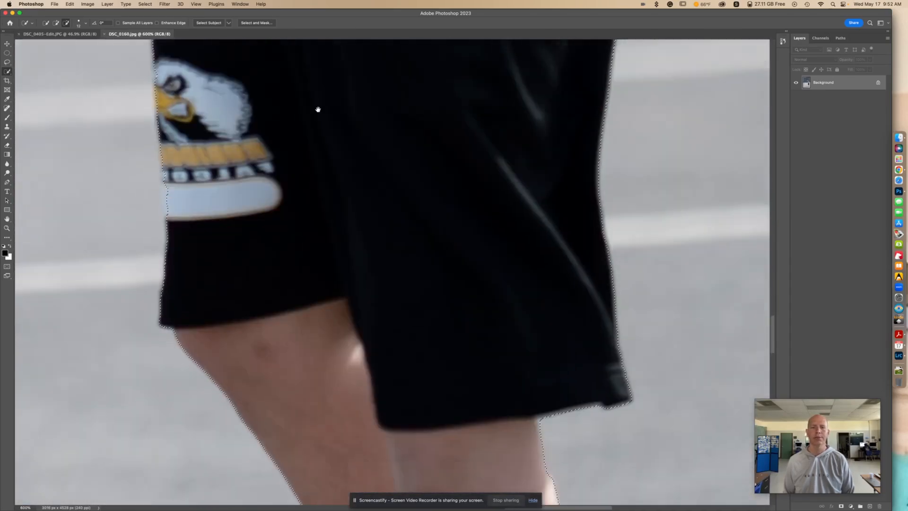
{"action": "left_click_drag", "start_coordinate": [327, 359], "coordinate": [331, 126]}
{"action": "left_click_drag", "start_coordinate": [338, 407], "coordinate": [334, 203]}
{"action": "left_click_drag", "start_coordinate": [307, 331], "coordinate": [286, 66]}
{"action": "mouse_move", "coordinate": [303, 208]}
{"action": "left_mouse_down"}
{"action": "mouse_move", "coordinate": [298, 88]}
{"action": "mouse_move", "coordinate": [204, 146]}
{"action": "mouse_move", "coordinate": [205, 257]}
{"action": "mouse_move", "coordinate": [256, 64]}
{"action": "left_mouse_up"}
{"action": "left_click_drag", "start_coordinate": [284, 287], "coordinate": [290, 142]}
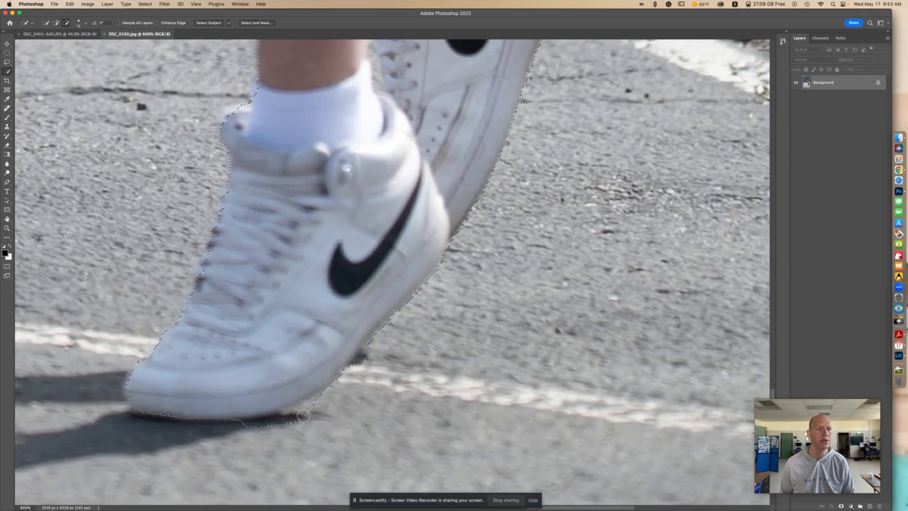
{"action": "left_click_drag", "start_coordinate": [302, 416], "coordinate": [252, 435]}
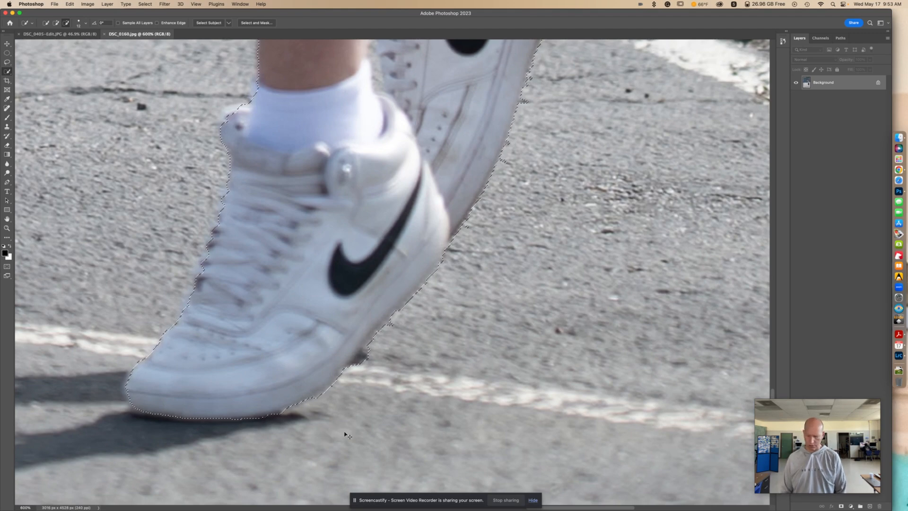
Step: Add the basketball above the player's hands to the existing selection with the Quick Selection tool
{"action": "key", "text": "super+0"}
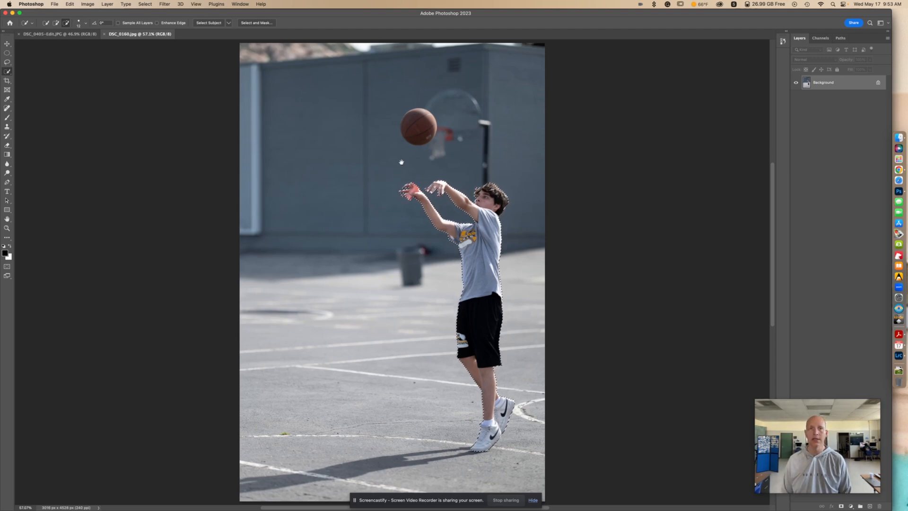
{"action": "key", "text": "super+1"}
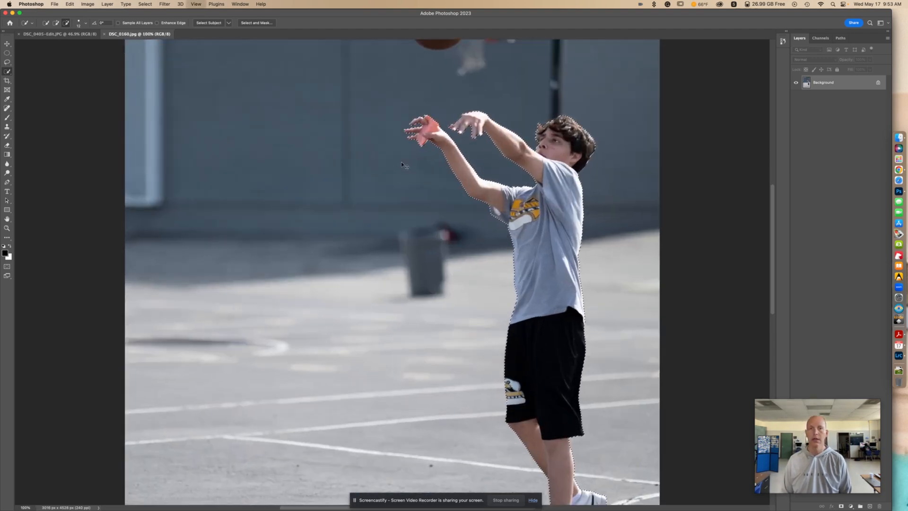
{"action": "key", "text": "super+plus"}
{"action": "left_click_drag", "start_coordinate": [550, 122], "coordinate": [401, 391]}
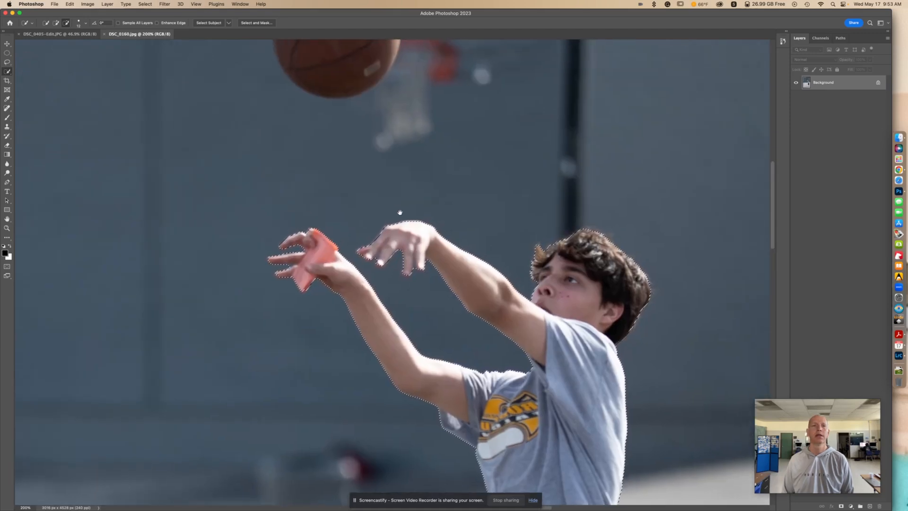
{"action": "left_click_drag", "start_coordinate": [400, 213], "coordinate": [404, 504]}
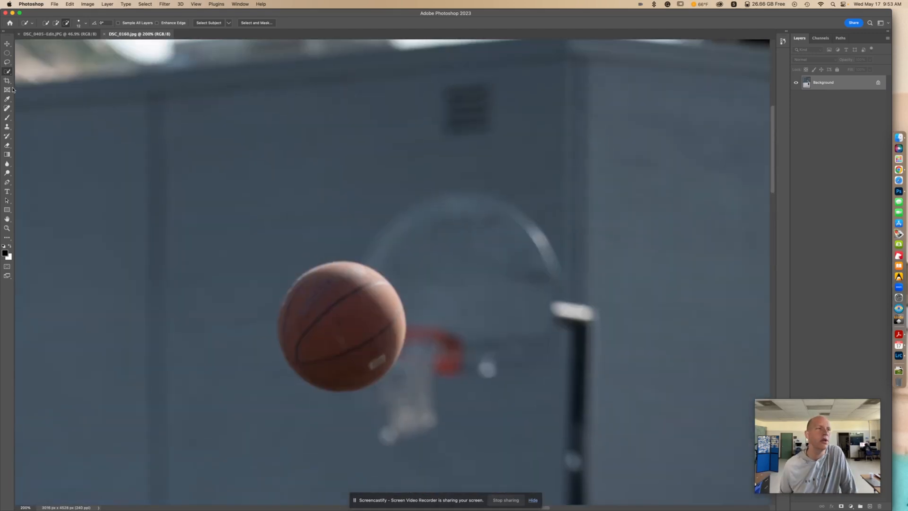
{"action": "left_click", "coordinate": [55, 23]}
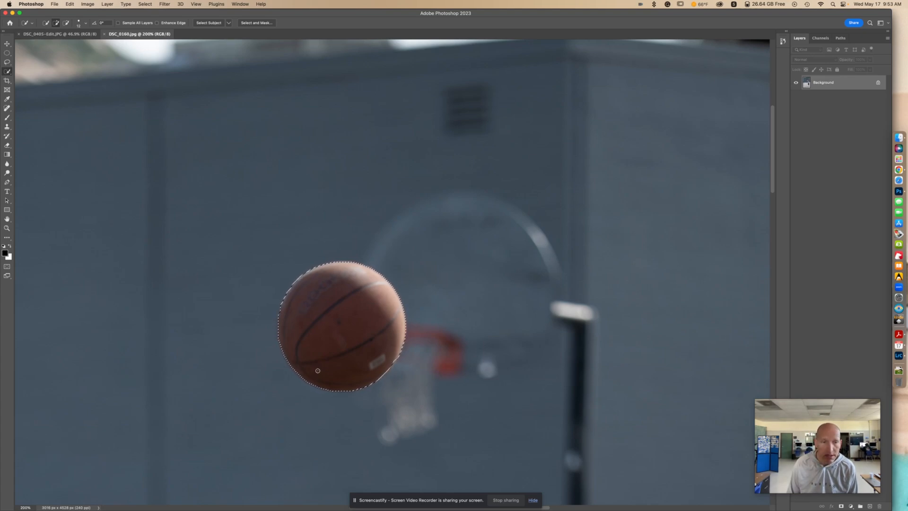
Step: Extend the selection along the basketball's left edge to follow its outline
{"action": "scroll", "coordinate": [318, 370], "scroll_direction": "up", "scroll_amount": 5}
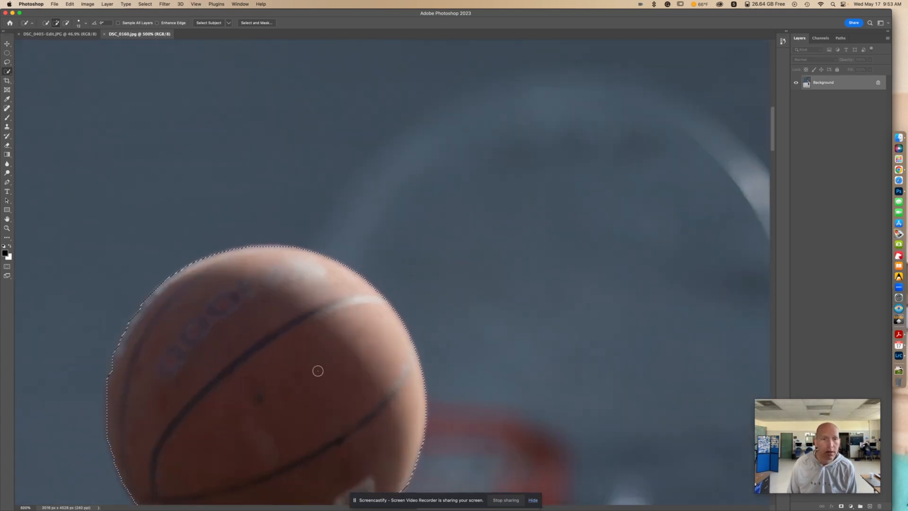
{"action": "left_click_drag", "start_coordinate": [317, 367], "coordinate": [389, 176]}
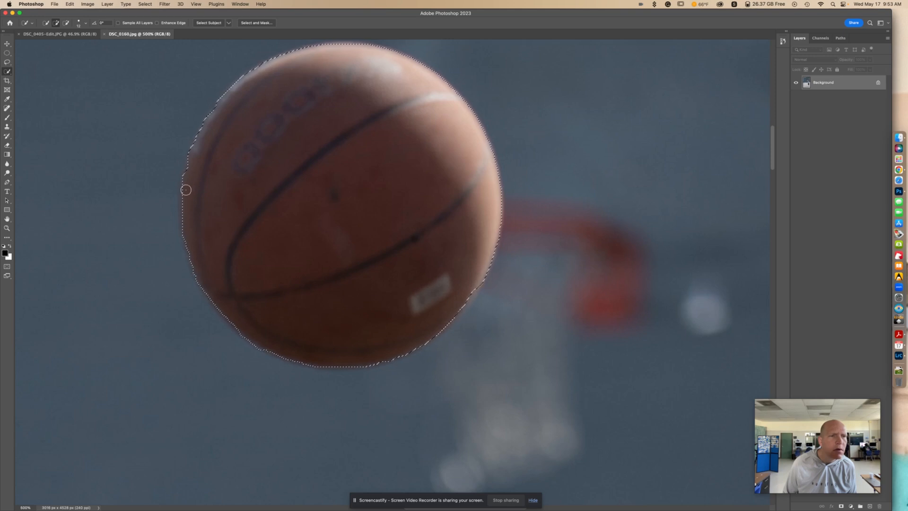
{"action": "mouse_move", "coordinate": [185, 190]}
{"action": "left_mouse_down"}
{"action": "mouse_move", "coordinate": [190, 258]}
{"action": "mouse_move", "coordinate": [213, 270]}
{"action": "left_mouse_up"}
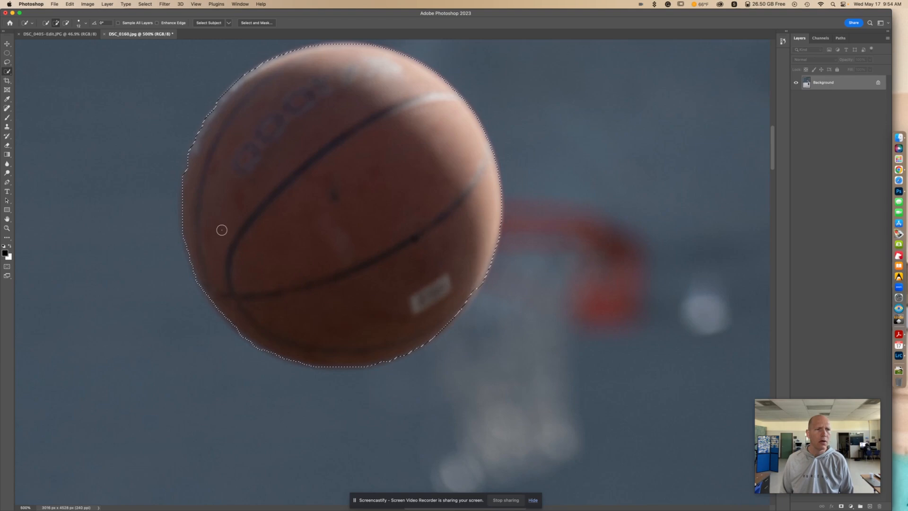
{"action": "left_click", "coordinate": [187, 215]}
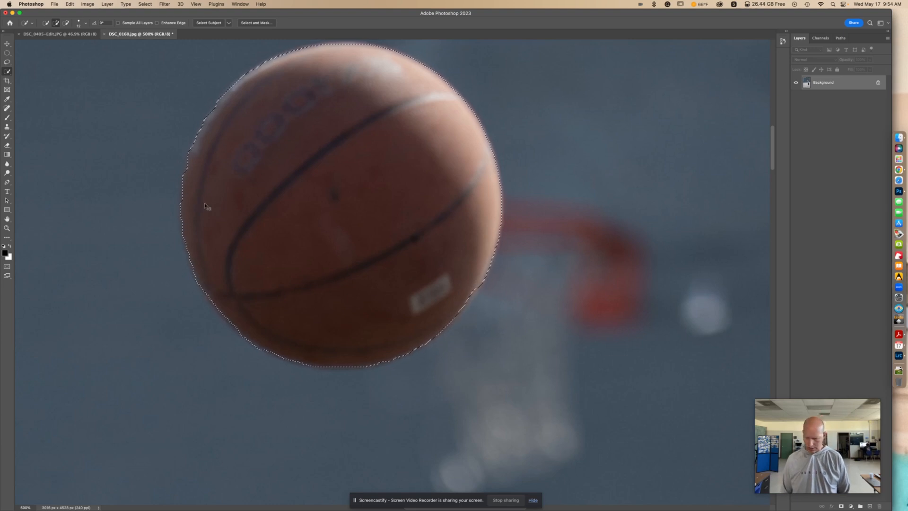
Step: Copy the selected player and basketball and paste them into the DSC_0405-Edit.JPG hoop photo
{"action": "key", "text": "super+0"}
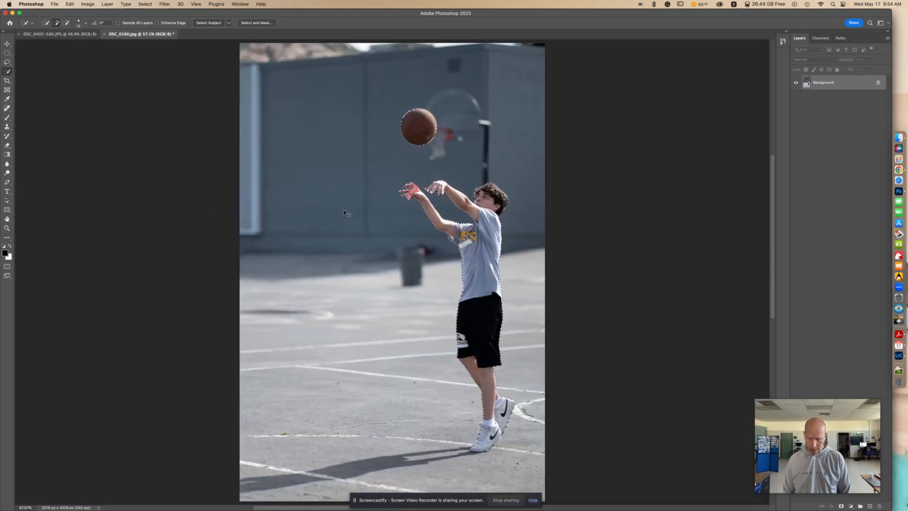
{"action": "key", "text": "ctrl+Tab"}
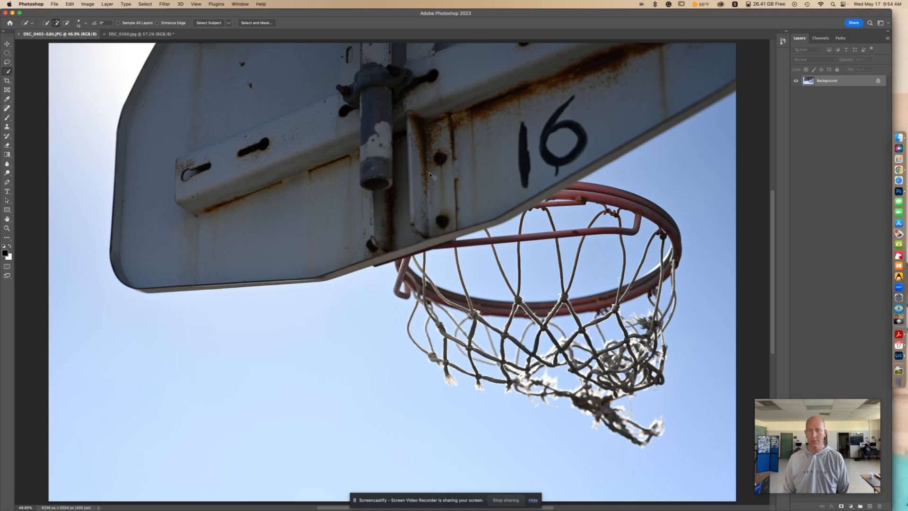
{"action": "key", "text": "super+v"}
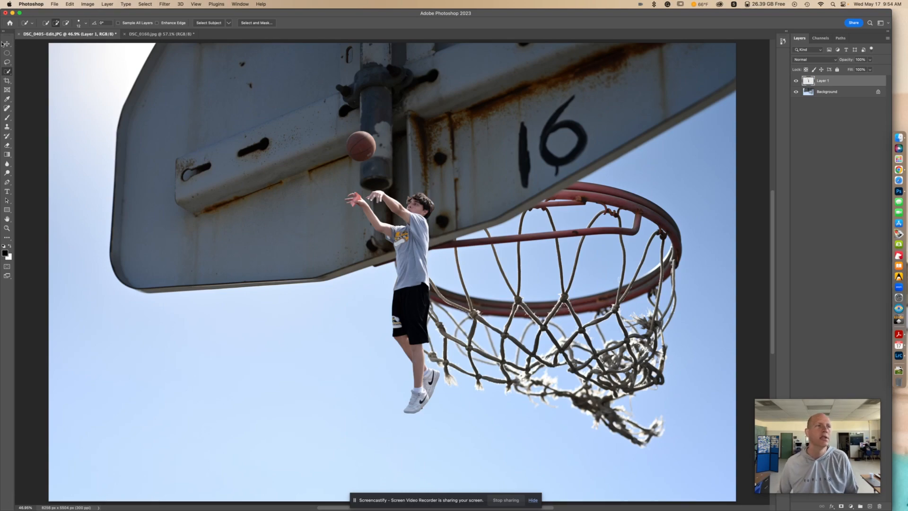
Step: Show the Move tool's transform controls and scale the pasted player and ball down to about 24.5% beside the hoop's rim
{"action": "left_click", "coordinate": [7, 44]}
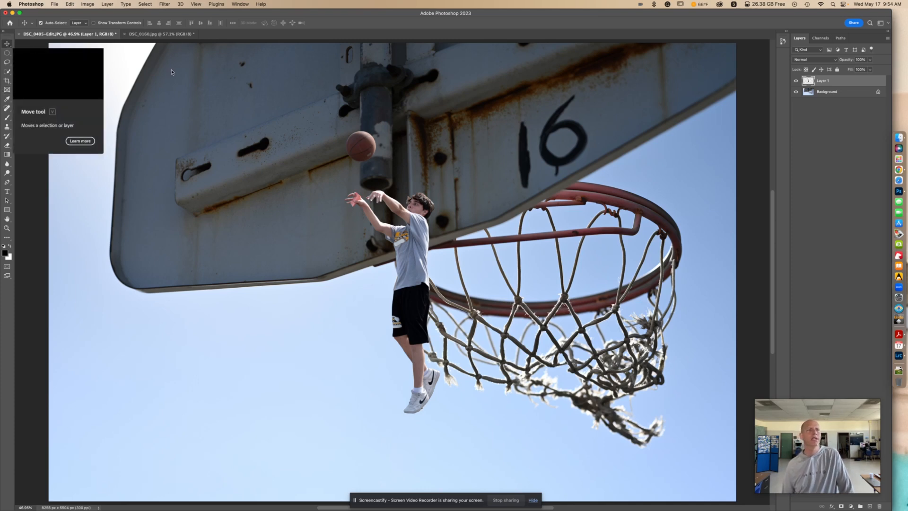
{"action": "left_click", "coordinate": [93, 22]}
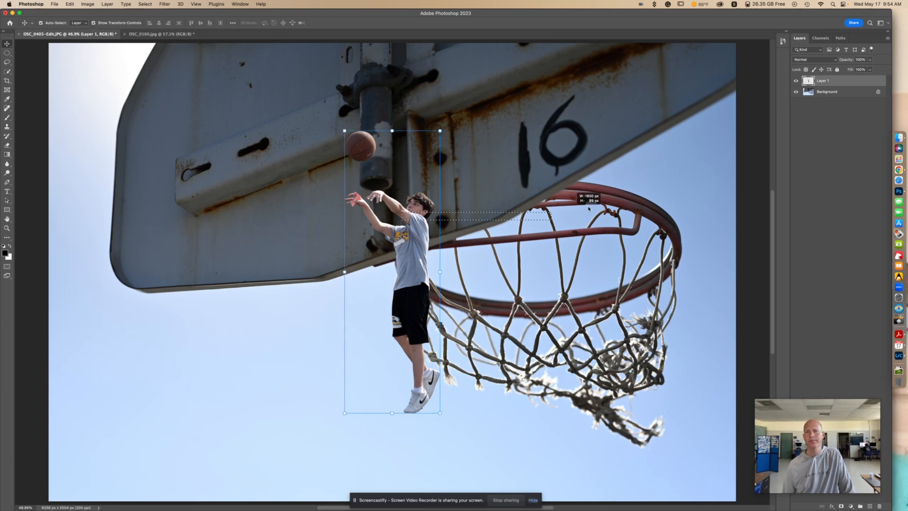
{"action": "left_click_drag", "start_coordinate": [419, 230], "coordinate": [651, 217]}
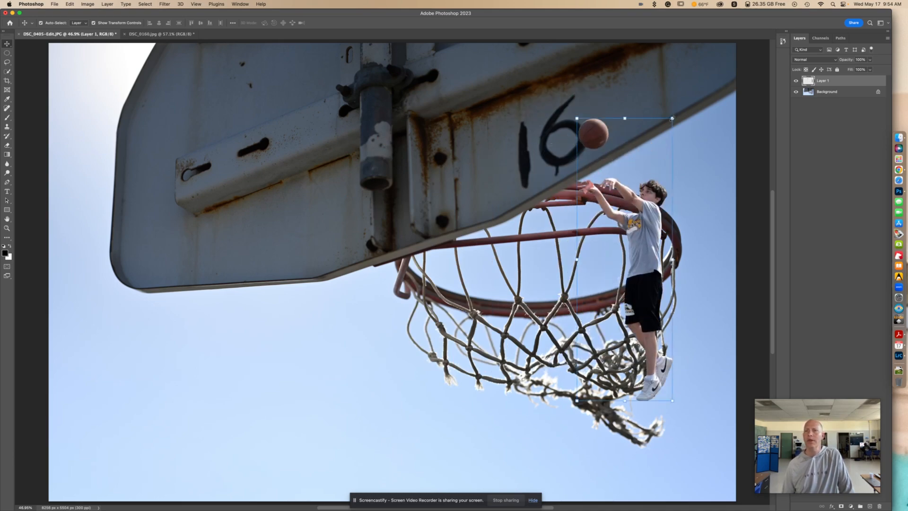
{"action": "left_click_drag", "start_coordinate": [672, 118], "coordinate": [584, 370]}
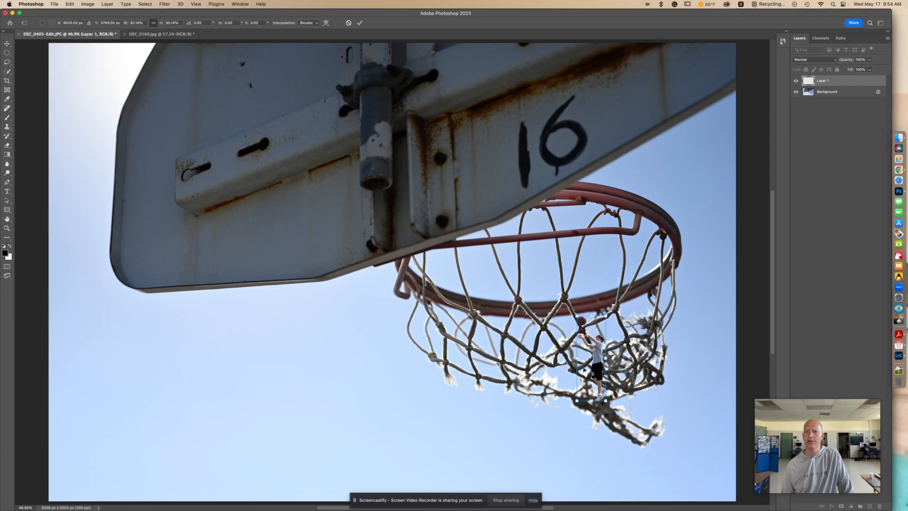
{"action": "left_click_drag", "start_coordinate": [592, 335], "coordinate": [682, 163]}
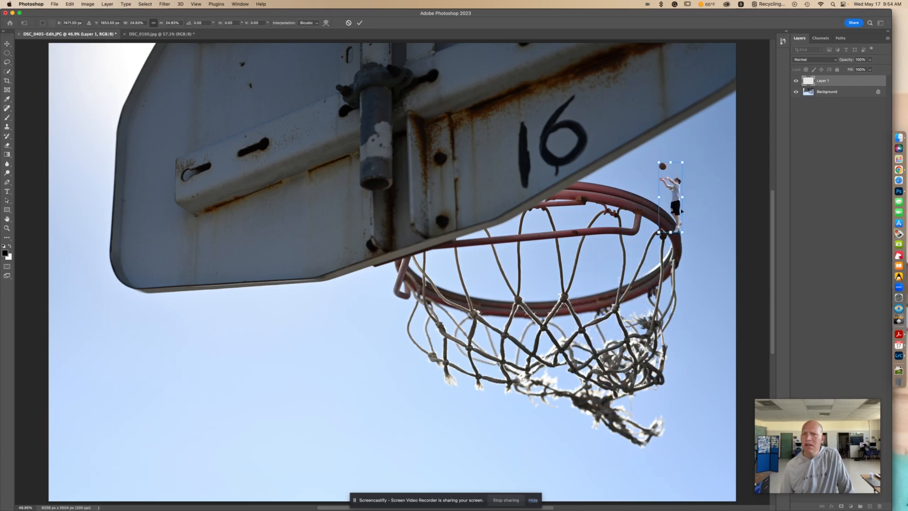
{"action": "left_click_drag", "start_coordinate": [679, 207], "coordinate": [655, 250]}
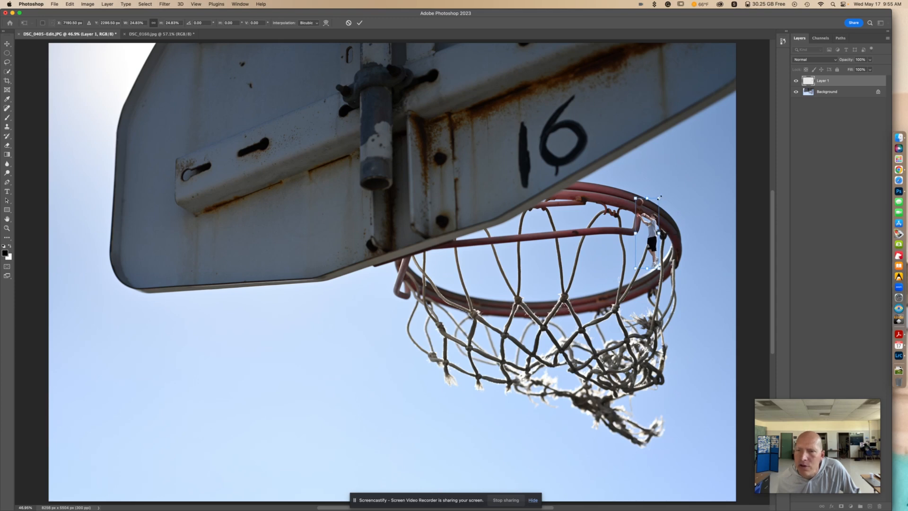
{"action": "left_click_drag", "start_coordinate": [660, 197], "coordinate": [663, 200]}
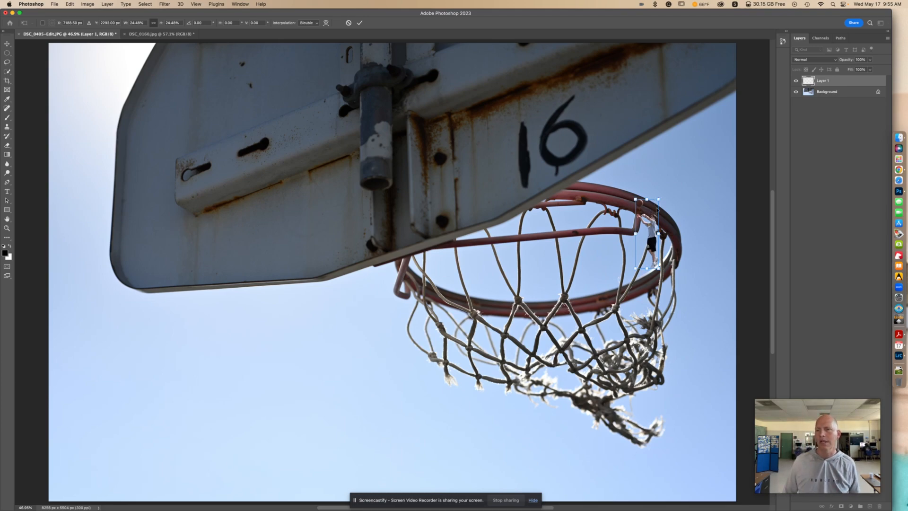
Step: Rotate the small player about 13 degrees clockwise, commit the transform, and position it in the sky just above the far end of the rim
{"action": "left_click_drag", "start_coordinate": [658, 210], "coordinate": [684, 167]}
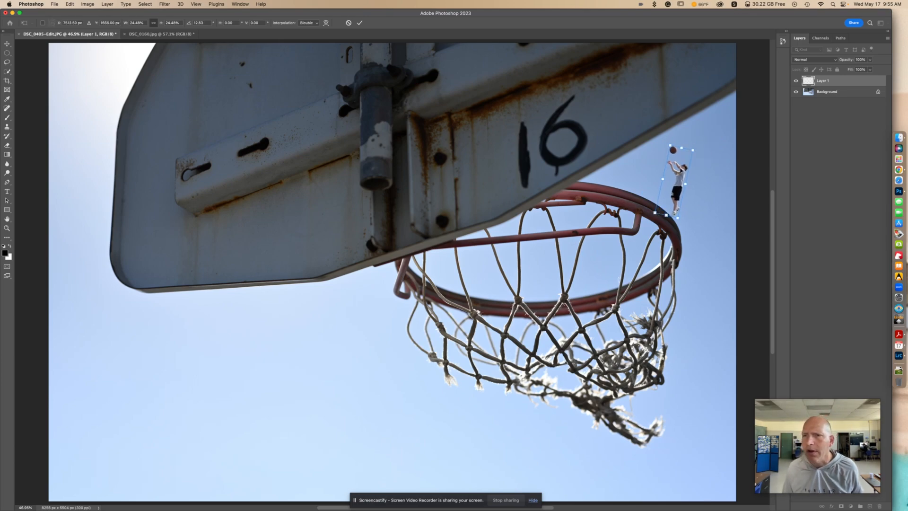
{"action": "key", "text": "Return"}
{"action": "left_click", "coordinate": [710, 169]}
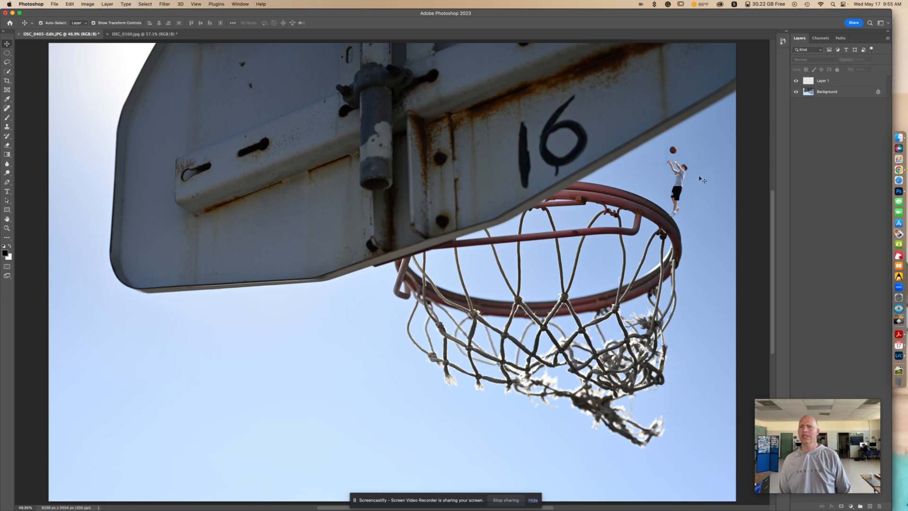
{"action": "left_click_drag", "start_coordinate": [683, 182], "coordinate": [681, 176]}
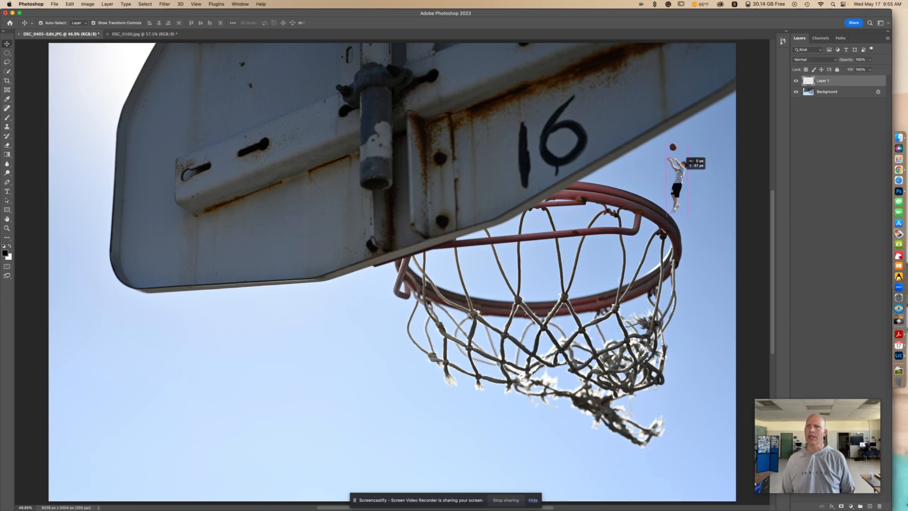
{"action": "left_click", "coordinate": [703, 188]}
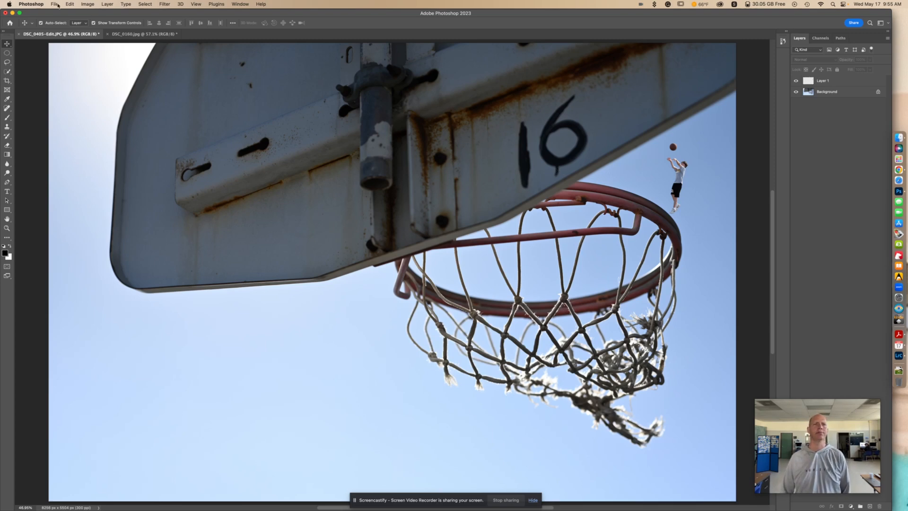
Step: Save a copy of the composite as DSC_0405-Edit copy.jpg in Downloads, in JPEG format with High quality and Baseline ("Standard")
{"action": "left_click", "coordinate": [56, 4]}
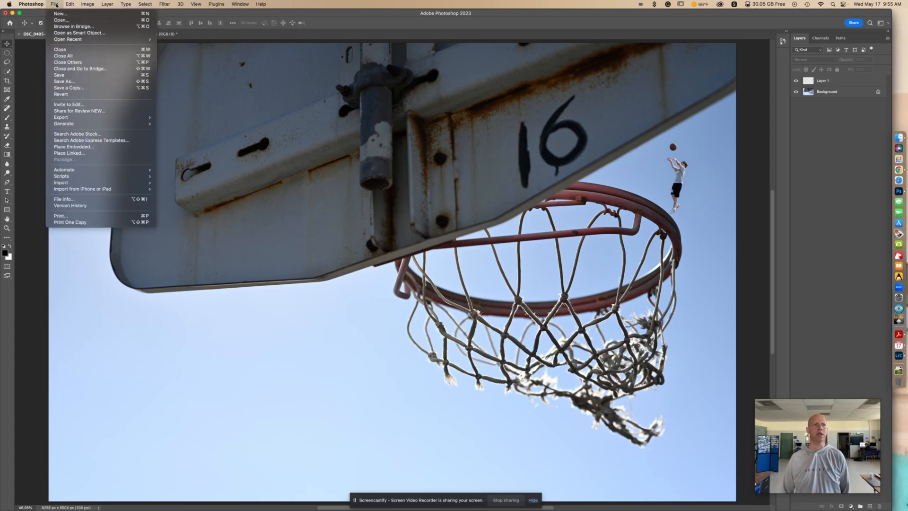
{"action": "left_click", "coordinate": [85, 88]}
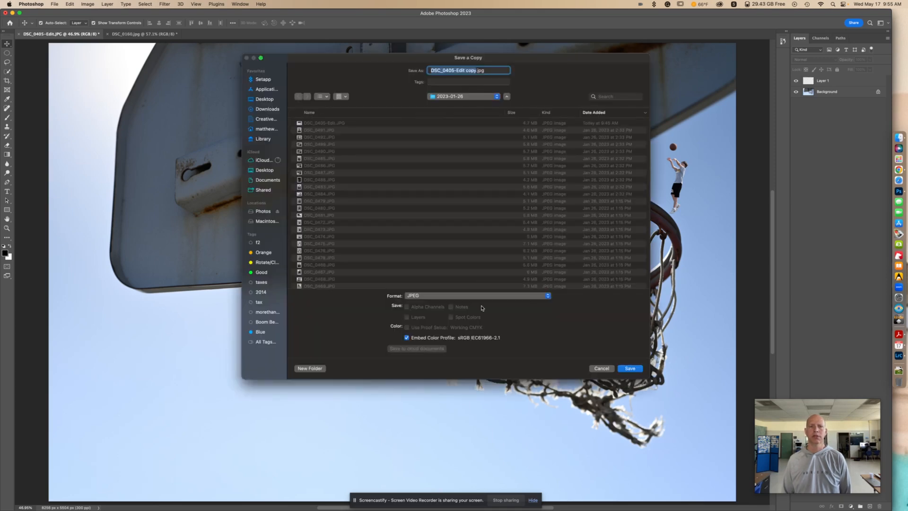
{"action": "left_click", "coordinate": [479, 296]}
{"action": "left_click", "coordinate": [544, 299]}
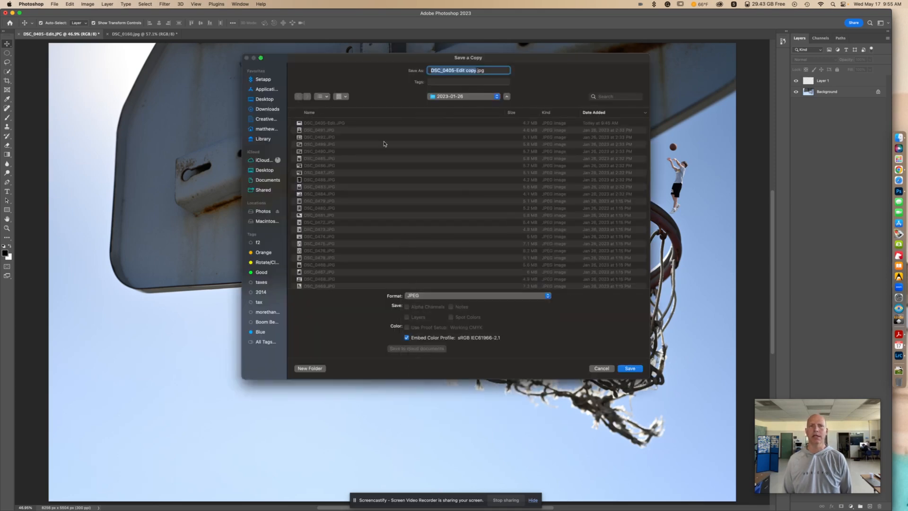
{"action": "left_click", "coordinate": [268, 109]}
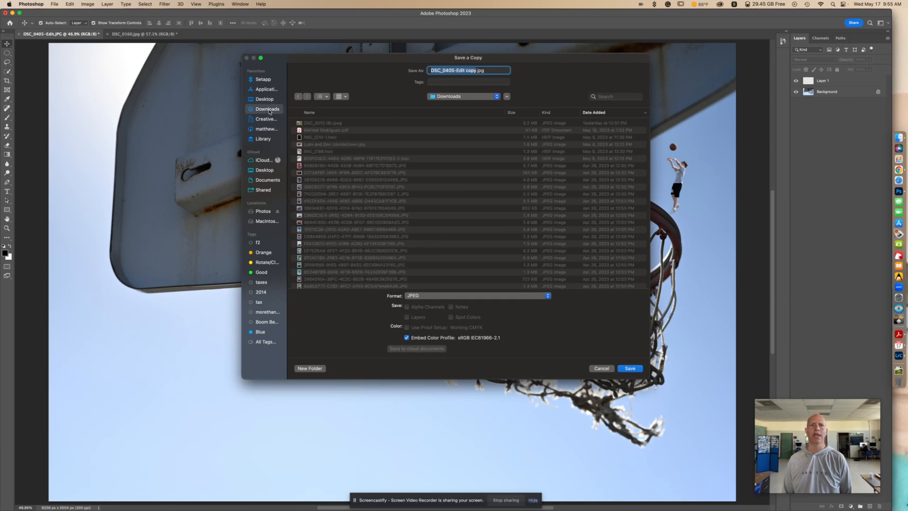
{"action": "left_click", "coordinate": [630, 369]}
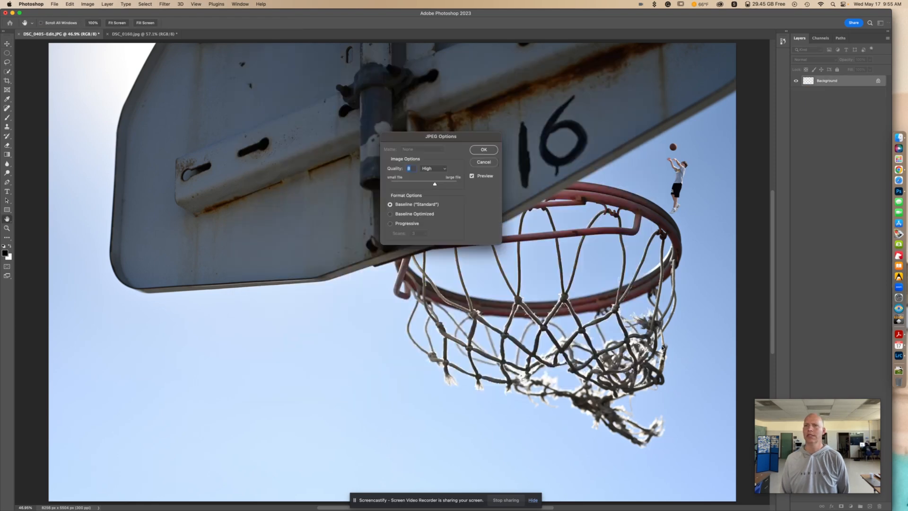
{"action": "left_click", "coordinate": [483, 150]}
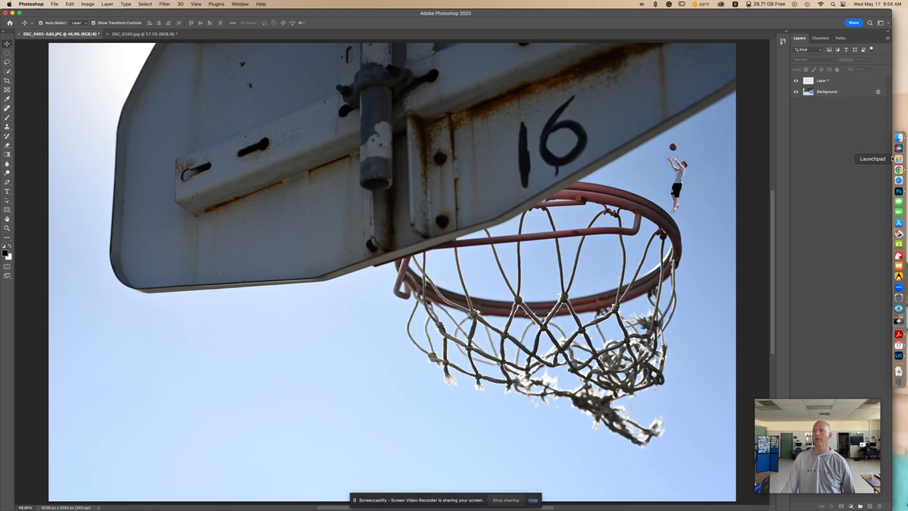
Step: Switch to Chrome and look over the open A Sense of Smallness assignment and Kickstart Your Photography Journey windows
{"action": "left_click", "coordinate": [899, 170]}
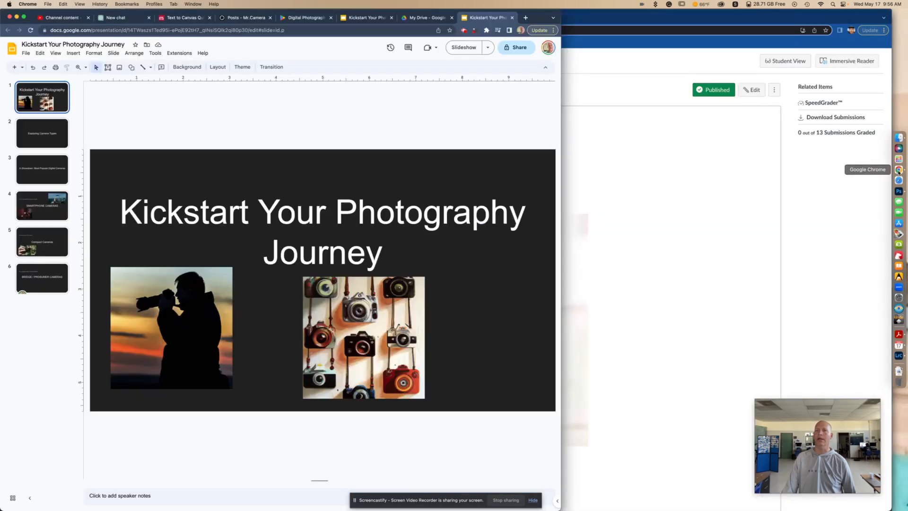
{"action": "left_click", "coordinate": [645, 55]}
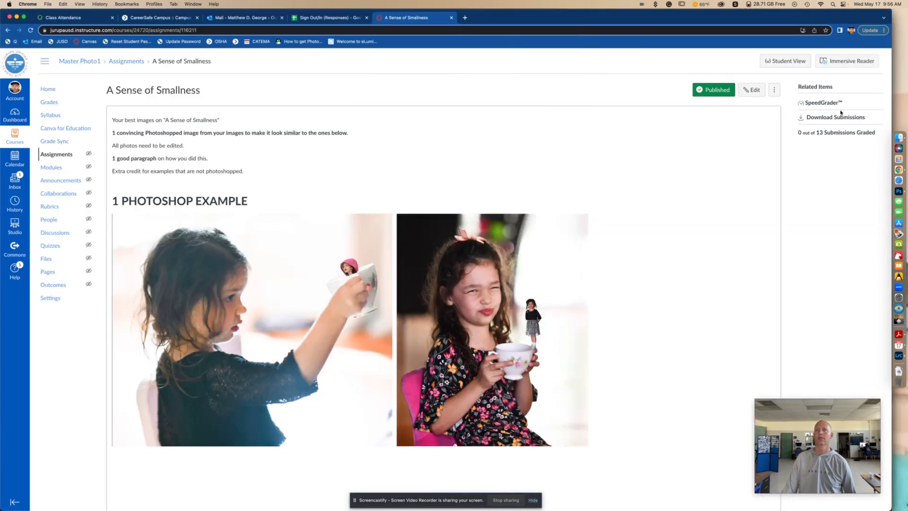
{"action": "right_click", "coordinate": [899, 171]}
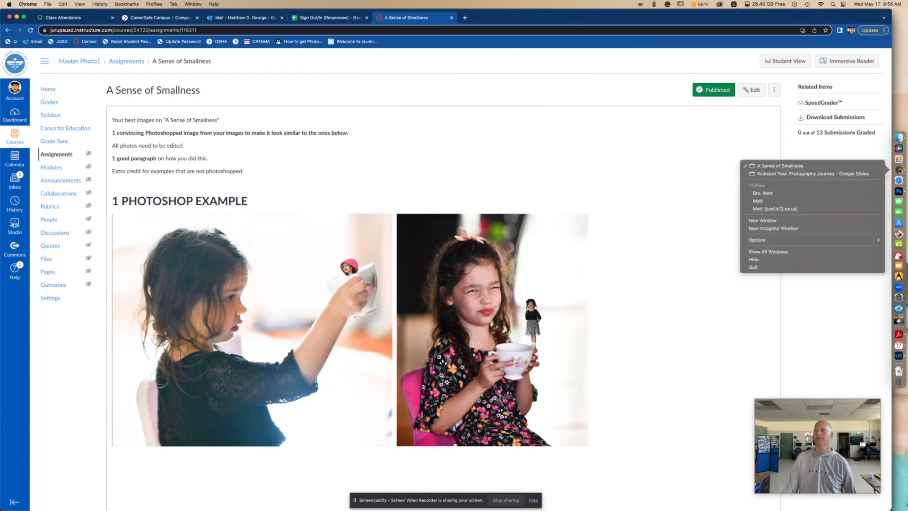
{"action": "left_click", "coordinate": [841, 201]}
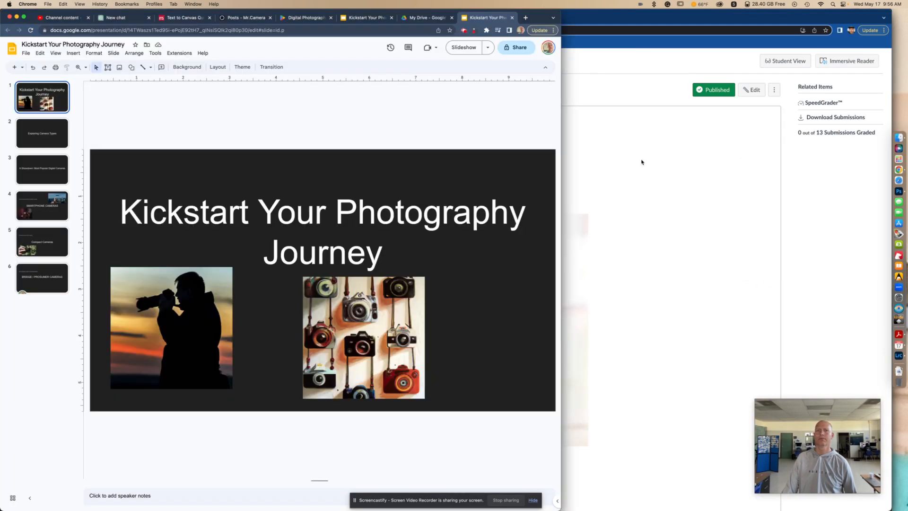
{"action": "left_click", "coordinate": [464, 30]}
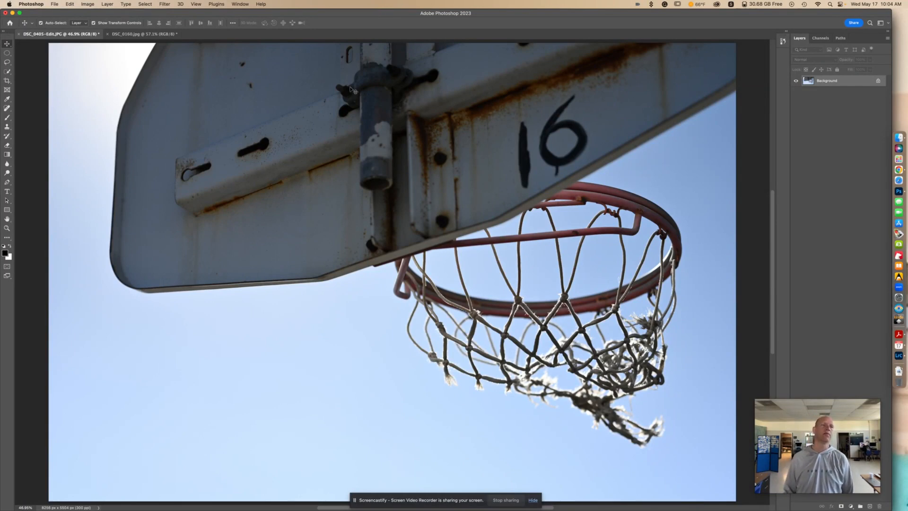
Step: Place DSC_0160.jpg from the Desktop as an embedded layer in the DSC_0405-Edit.JPG hoop photo and commit the placement
{"action": "left_click", "coordinate": [148, 35]}
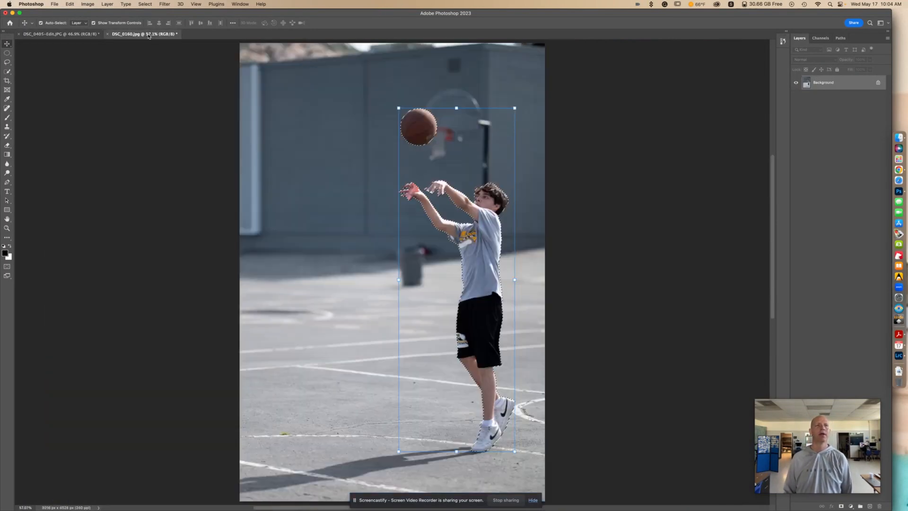
{"action": "left_click", "coordinate": [75, 36]}
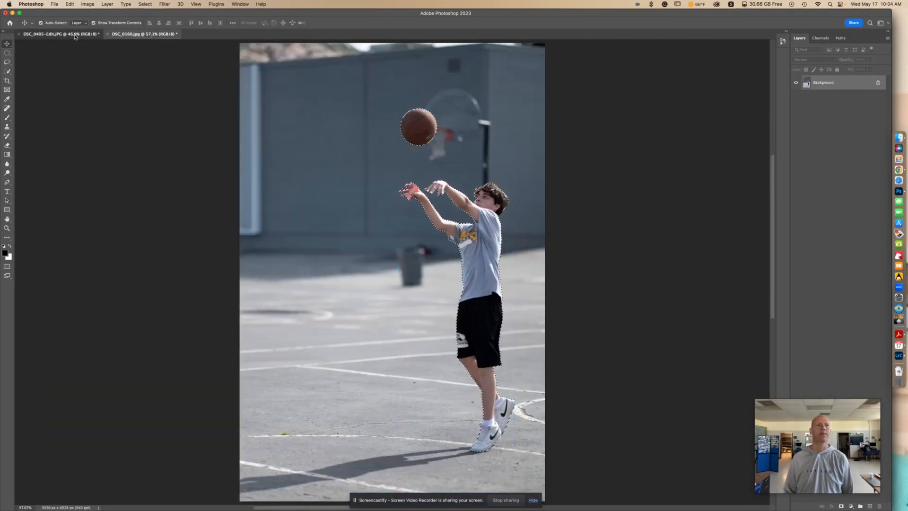
{"action": "left_click", "coordinate": [54, 4]}
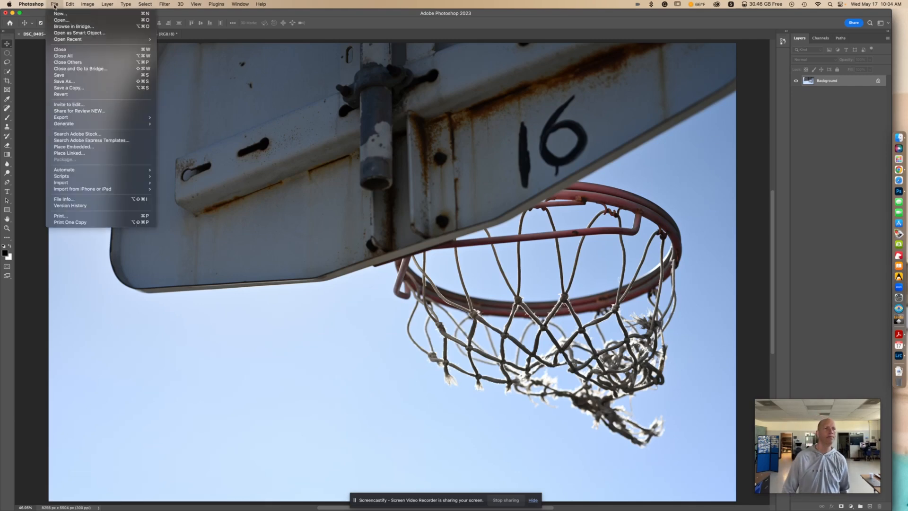
{"action": "left_click", "coordinate": [94, 148]}
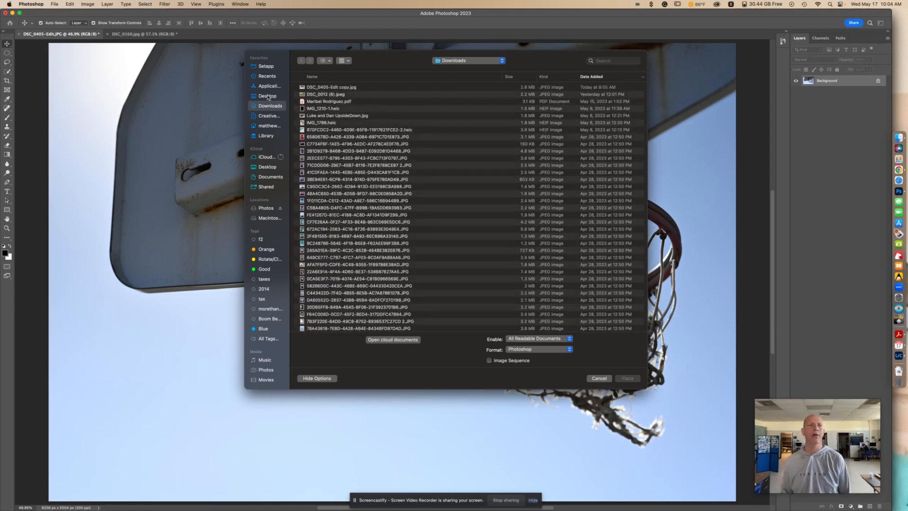
{"action": "left_click", "coordinate": [268, 96]}
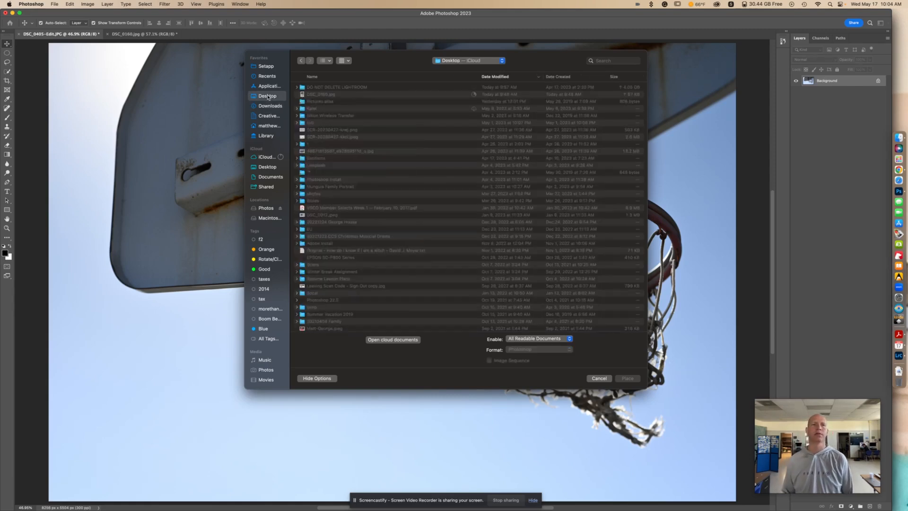
{"action": "left_click", "coordinate": [558, 77]}
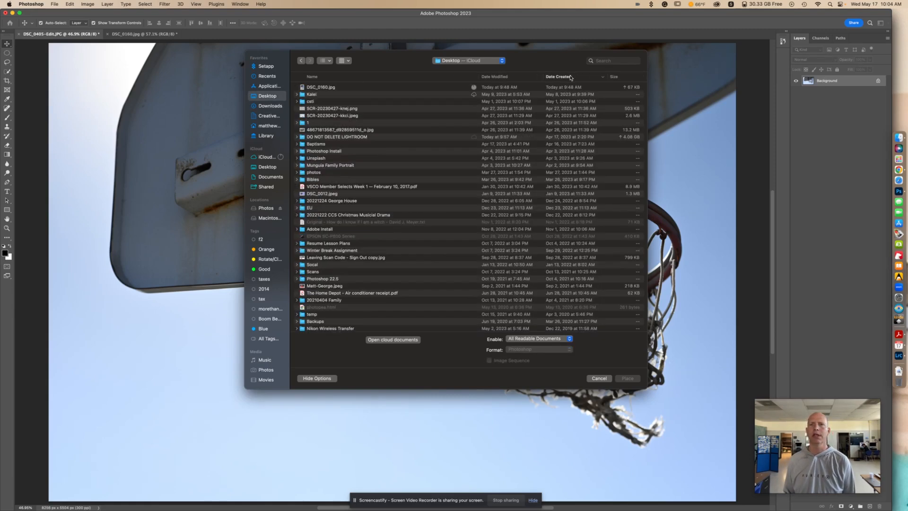
{"action": "left_click", "coordinate": [367, 88]}
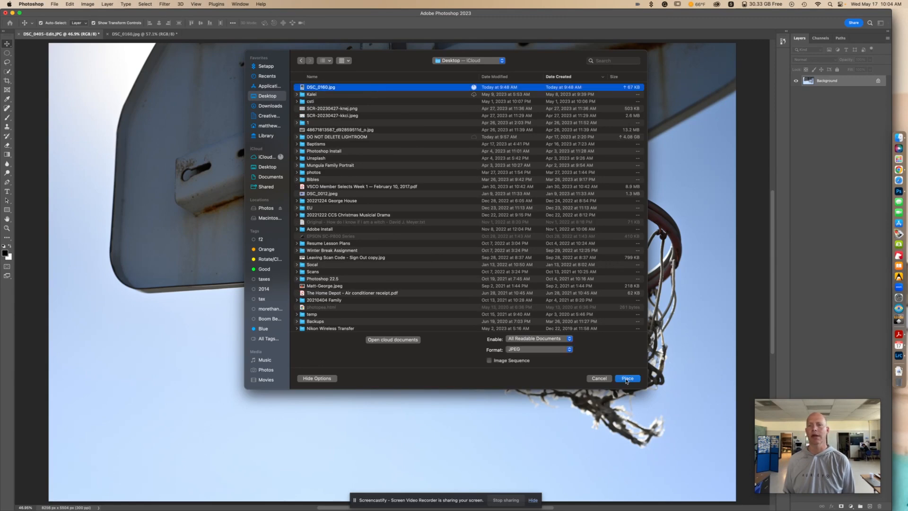
{"action": "left_click", "coordinate": [627, 379]}
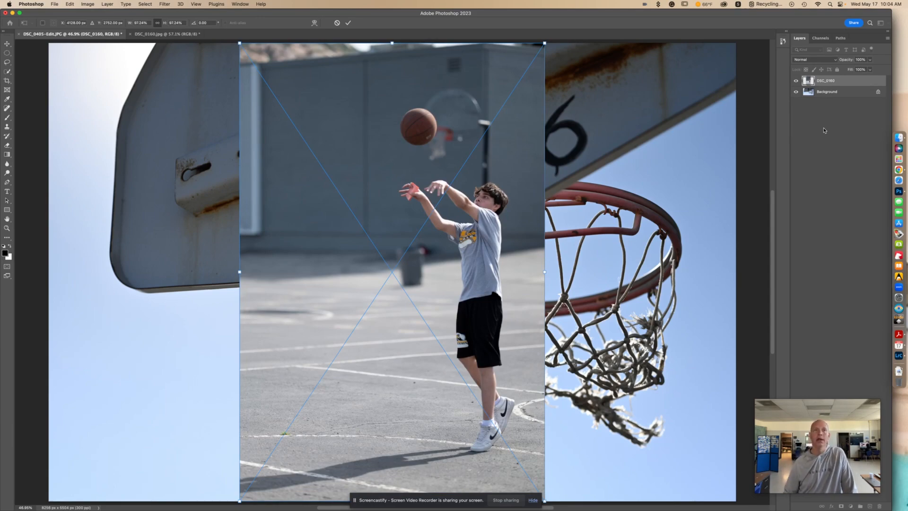
{"action": "left_click", "coordinate": [348, 23]}
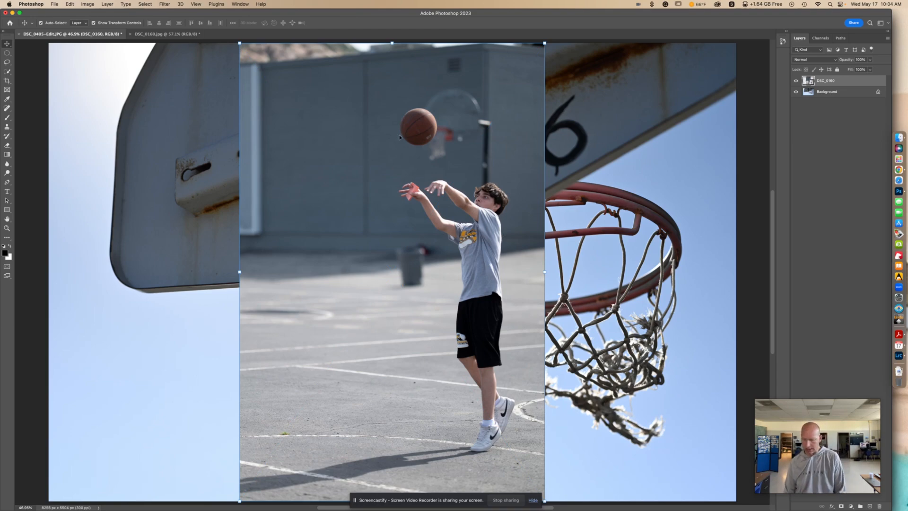
Step: Select the player and the ball in the DSC_0160 layer with the Object Selection tool, using a rectangle around both
{"action": "key", "text": "super+equal"}
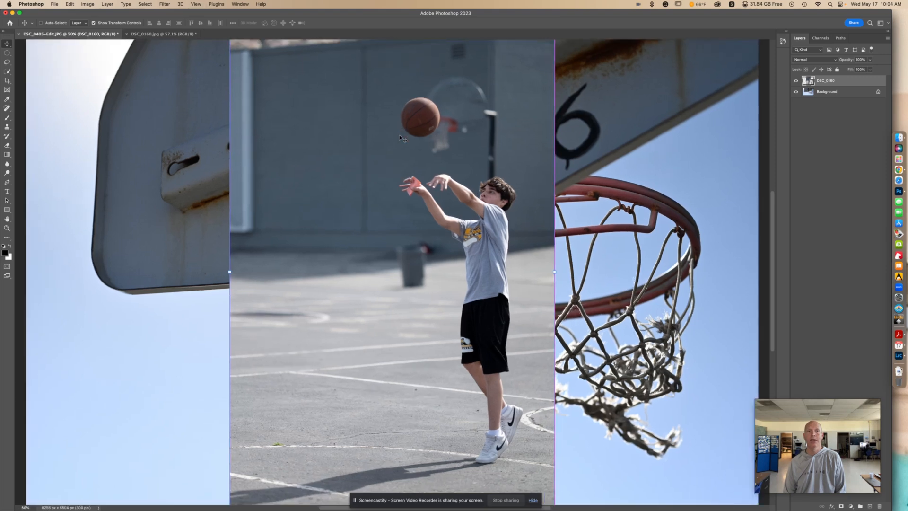
{"action": "key", "text": "super+equal"}
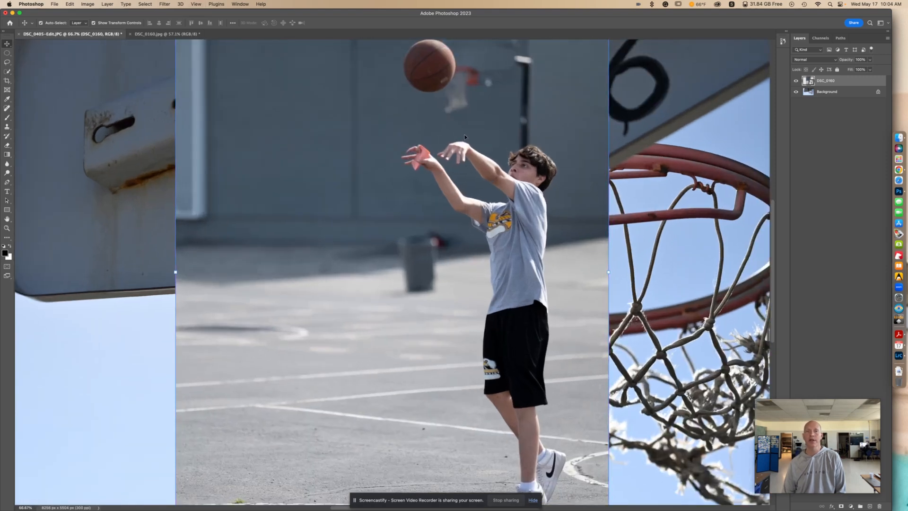
{"action": "scroll", "coordinate": [465, 135], "scroll_direction": "up", "scroll_amount": 3}
{"action": "scroll", "coordinate": [465, 135], "scroll_direction": "right", "scroll_amount": 2}
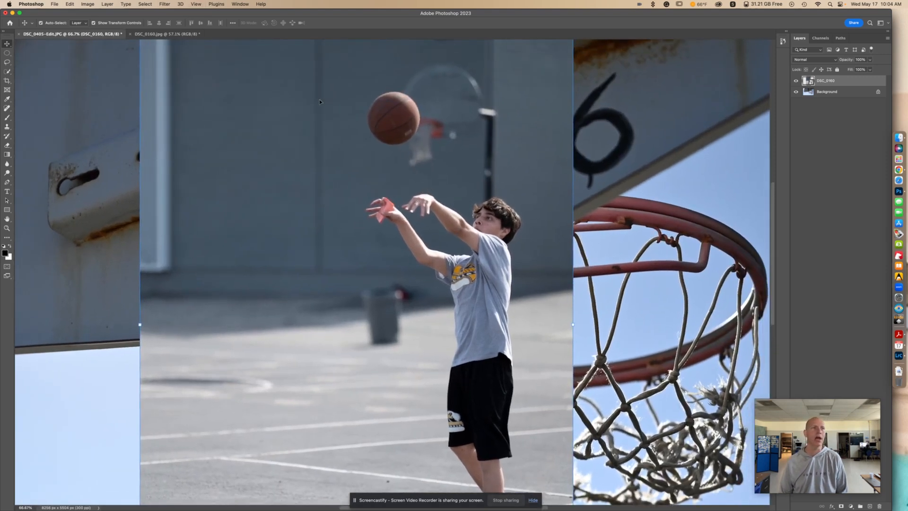
{"action": "left_click", "coordinate": [7, 81]}
{"action": "left_click", "coordinate": [8, 72]}
{"action": "left_click", "coordinate": [8, 72]}
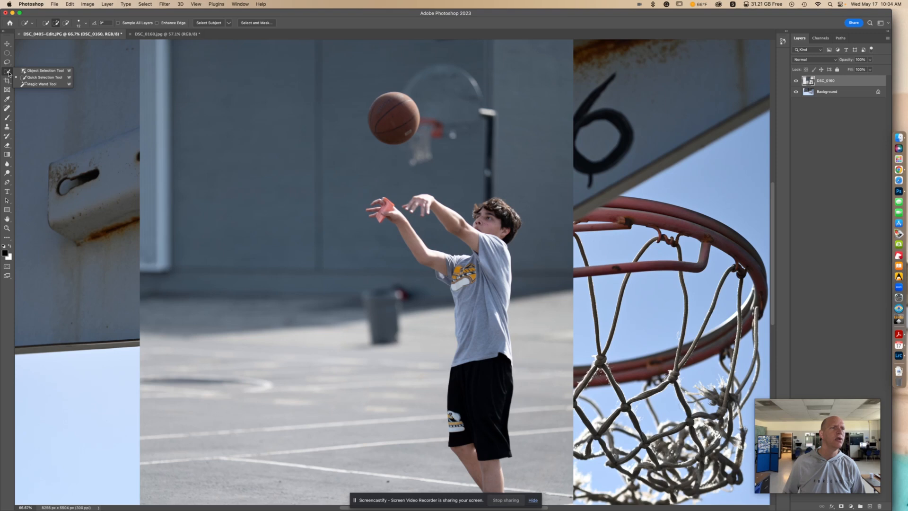
{"action": "left_click", "coordinate": [33, 72]}
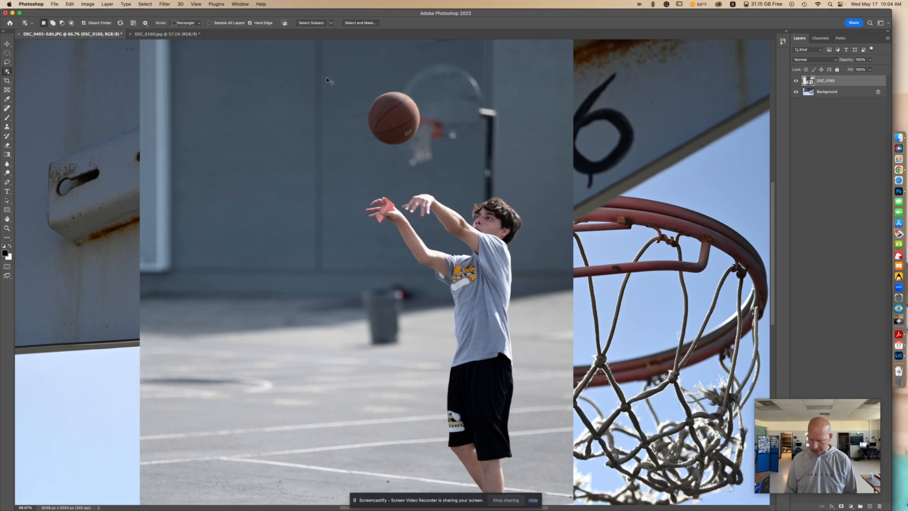
{"action": "key", "text": "super+minus"}
{"action": "scroll", "coordinate": [336, 83], "scroll_direction": "down", "scroll_amount": 3}
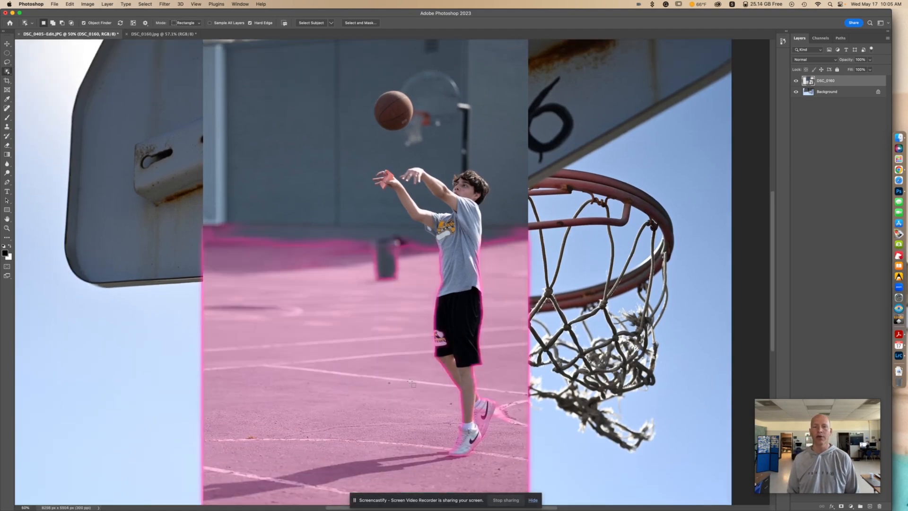
{"action": "left_click_drag", "start_coordinate": [349, 69], "coordinate": [505, 460]}
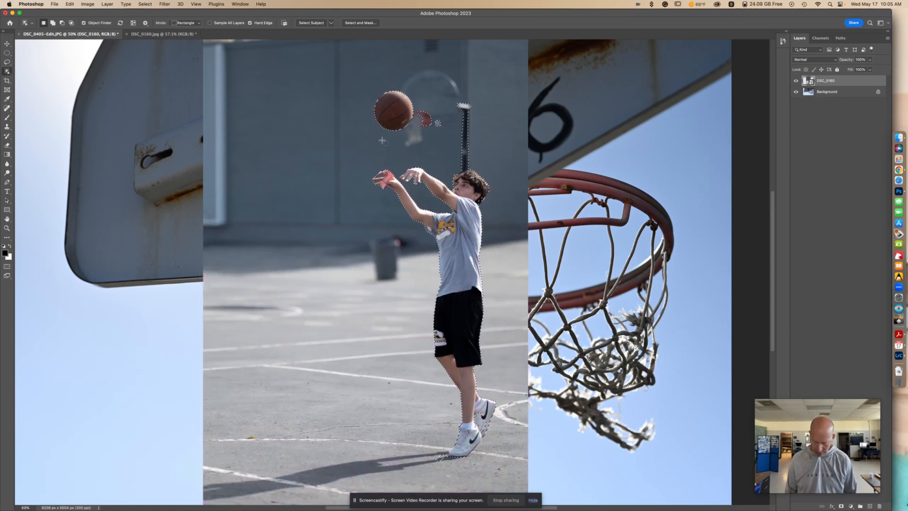
Step: Subtract the blurred red rim and the small spot beside the ball from the selection with the Quick Selection tool
{"action": "key", "text": "super+equal"}
{"action": "key", "text": "super+equal"}
{"action": "key", "text": "super+equal"}
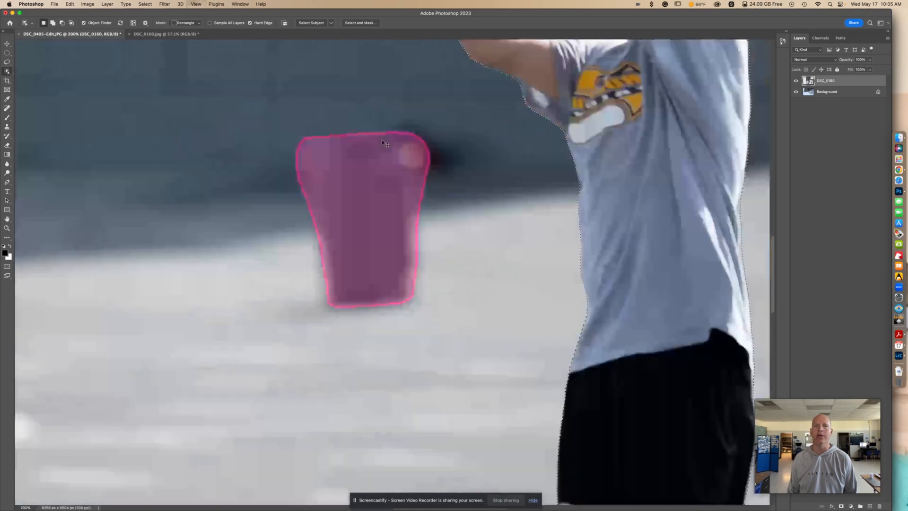
{"action": "left_click_drag", "start_coordinate": [482, 131], "coordinate": [341, 447]}
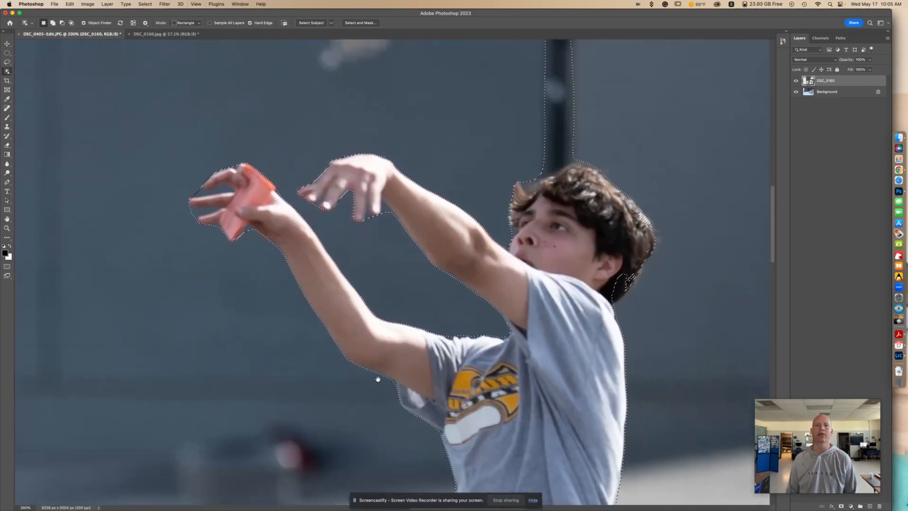
{"action": "left_click_drag", "start_coordinate": [406, 271], "coordinate": [338, 436]}
{"action": "left_click_drag", "start_coordinate": [371, 239], "coordinate": [362, 309]}
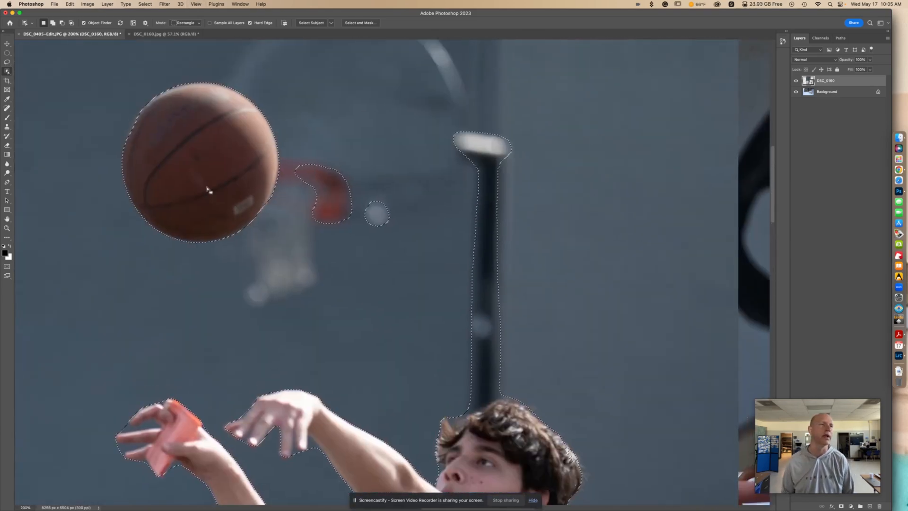
{"action": "left_click", "coordinate": [7, 72]}
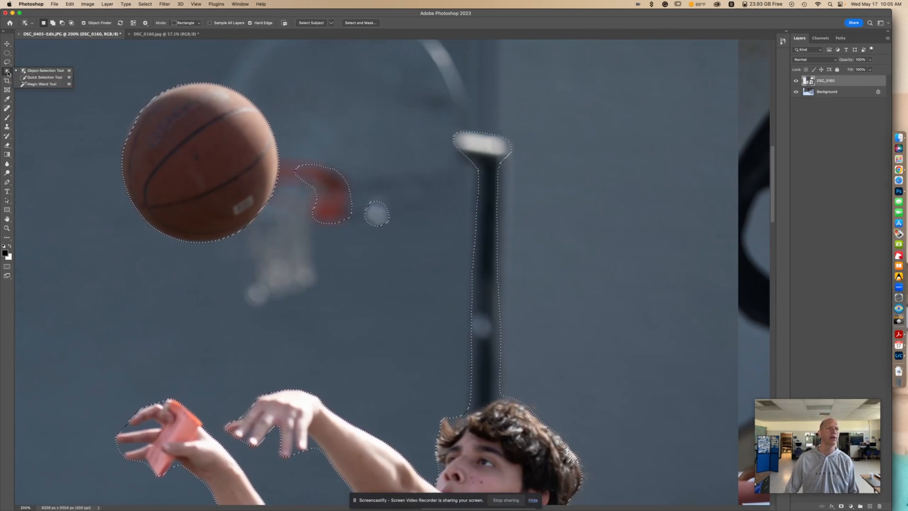
{"action": "left_click", "coordinate": [44, 78]}
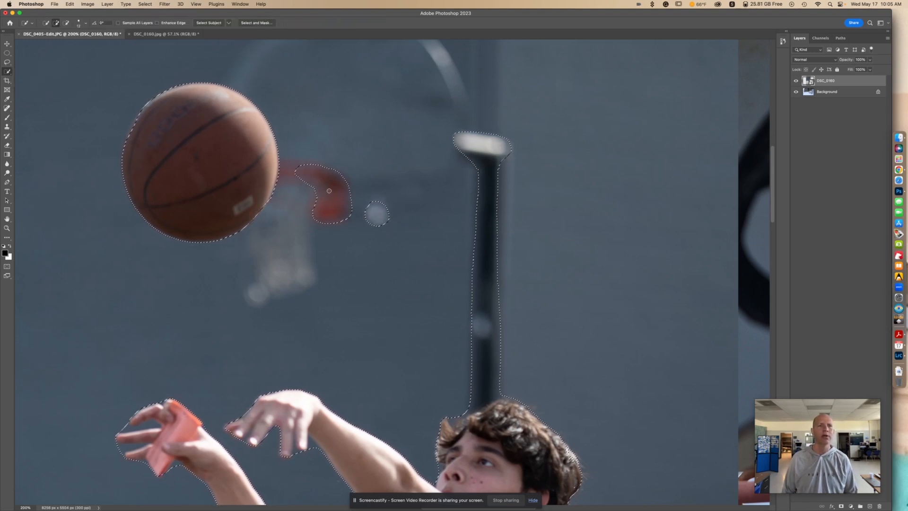
{"action": "key", "text": "alt"}
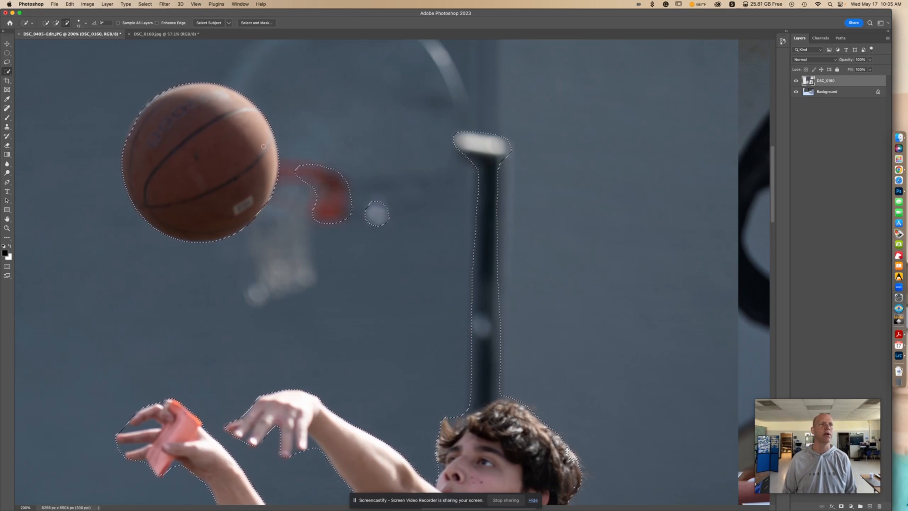
{"action": "mouse_move", "coordinate": [332, 178]}
{"action": "left_mouse_down"}
{"action": "mouse_move", "coordinate": [327, 213]}
{"action": "mouse_move", "coordinate": [348, 192]}
{"action": "mouse_move", "coordinate": [349, 222]}
{"action": "mouse_move", "coordinate": [344, 178]}
{"action": "mouse_move", "coordinate": [337, 163]}
{"action": "mouse_move", "coordinate": [308, 166]}
{"action": "left_mouse_up"}
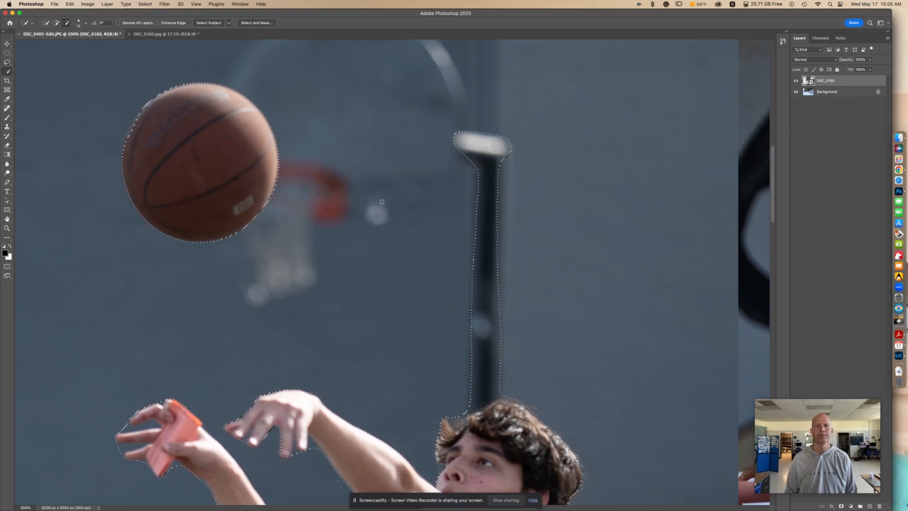
Step: Subtract the blurred hoop pole and its white cap above the player's head from the selection
{"action": "left_click_drag", "start_coordinate": [395, 205], "coordinate": [532, 198]}
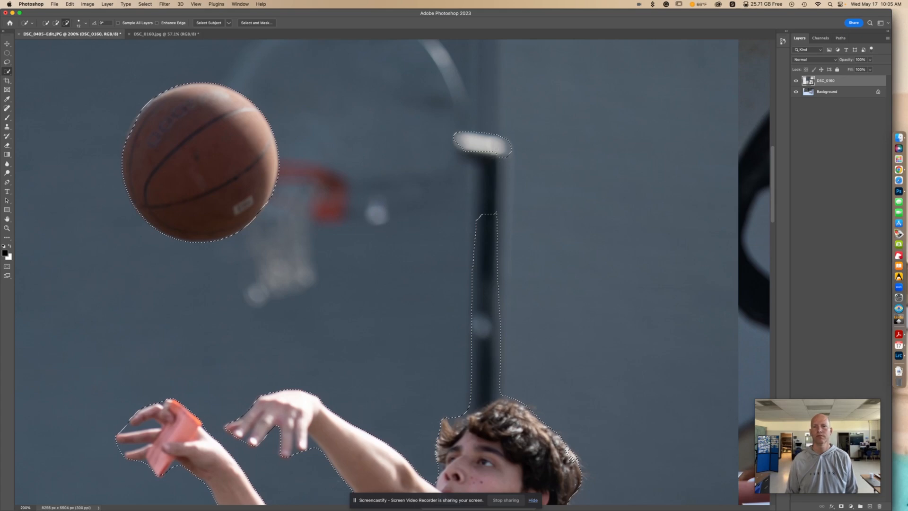
{"action": "left_click", "coordinate": [512, 145], "text": "alt"}
{"action": "left_click_drag", "start_coordinate": [502, 226], "coordinate": [480, 363]}
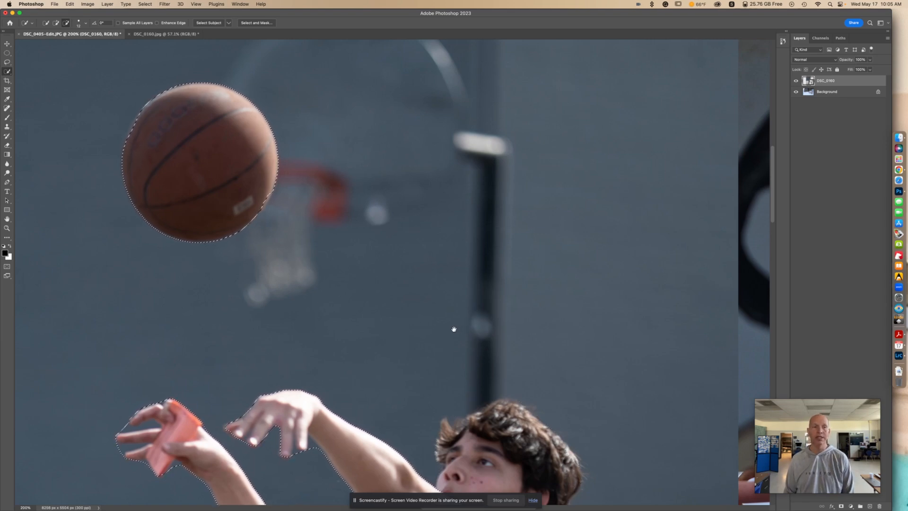
Step: Add the player's hair and face back to the selection with the Quick Selection tool in add mode
{"action": "left_click_drag", "start_coordinate": [452, 326], "coordinate": [371, 85]}
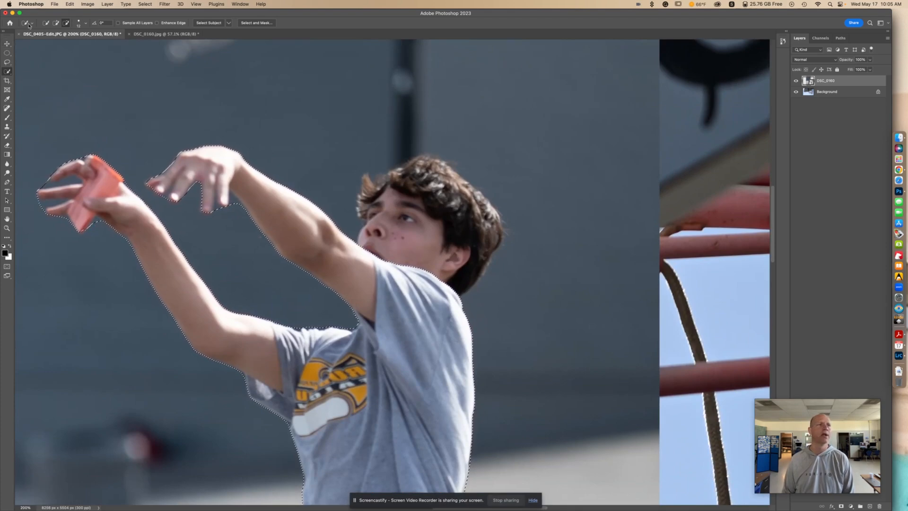
{"action": "left_click", "coordinate": [56, 23]}
{"action": "left_click_drag", "start_coordinate": [415, 177], "coordinate": [412, 252]}
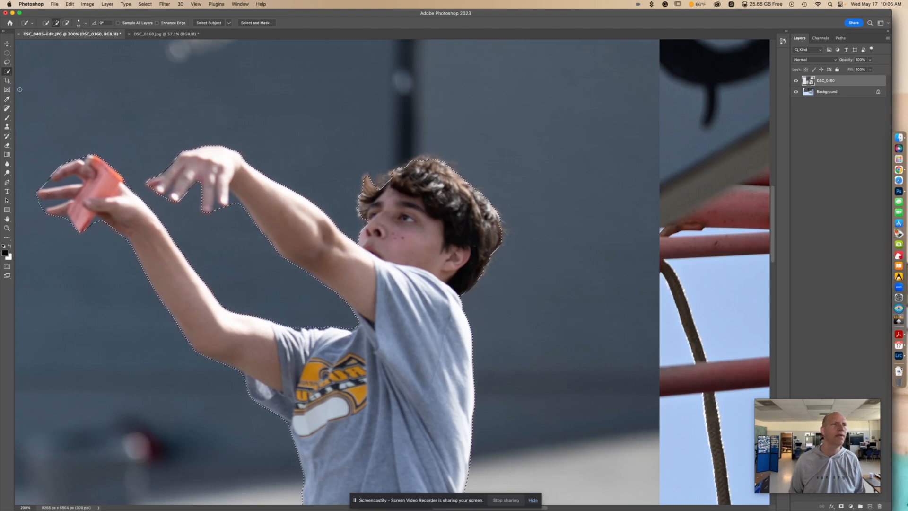
Step: Subtract the background around the fingers, and add the forearm and fingers of the hand nearer the face back to the selection
{"action": "left_click", "coordinate": [66, 23]}
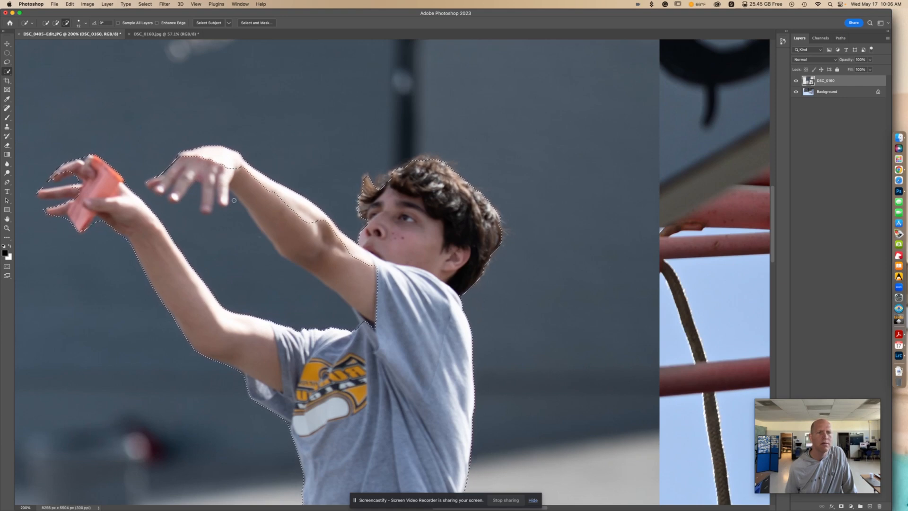
{"action": "left_click", "coordinate": [58, 24]}
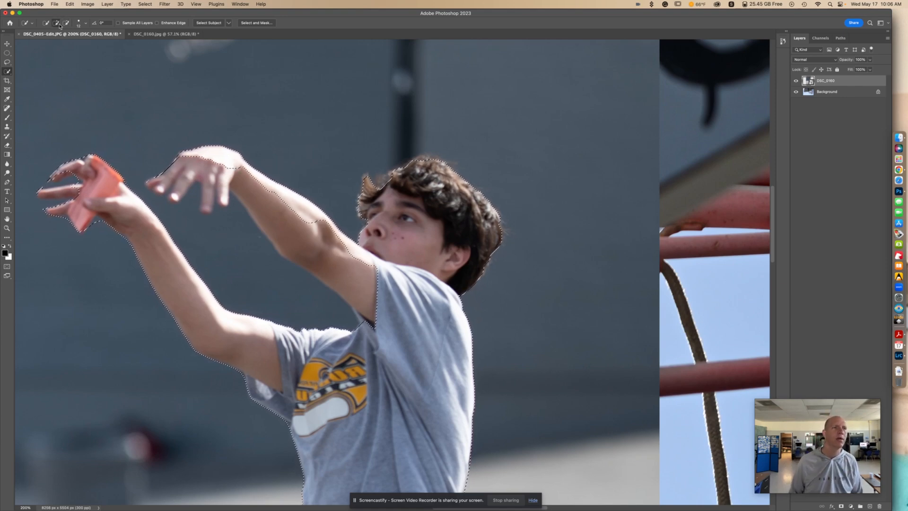
{"action": "mouse_move", "coordinate": [280, 200]}
{"action": "left_mouse_down"}
{"action": "mouse_move", "coordinate": [314, 249]}
{"action": "mouse_move", "coordinate": [218, 182]}
{"action": "mouse_move", "coordinate": [214, 164]}
{"action": "left_mouse_up"}
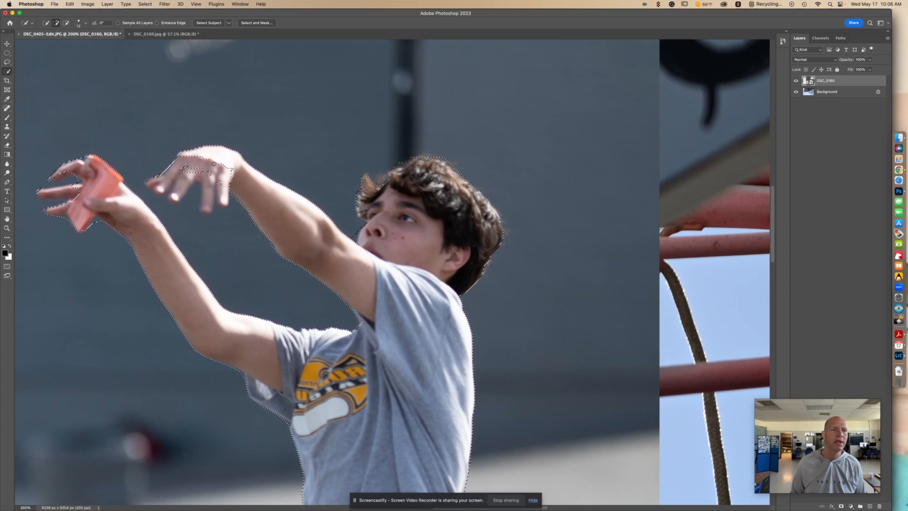
{"action": "left_click_drag", "start_coordinate": [206, 209], "coordinate": [191, 198]}
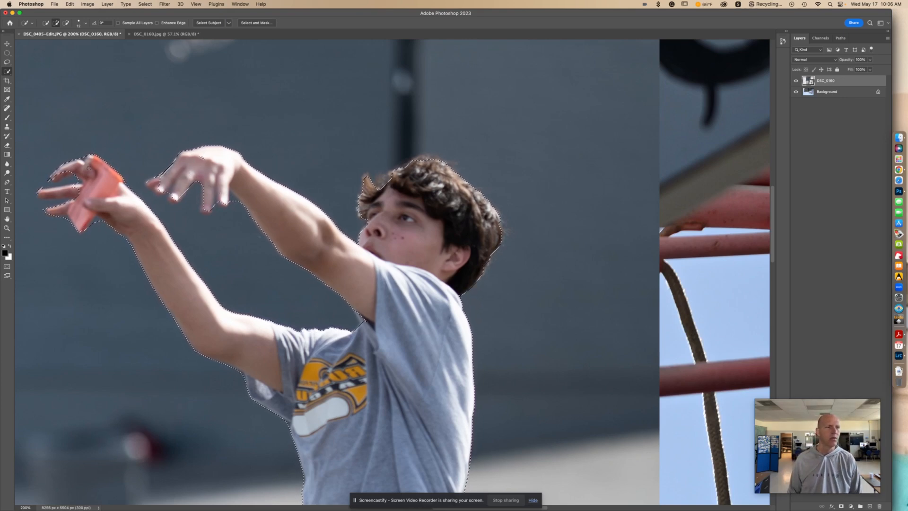
Step: Refine the selection between the fingers of the orange-wrapped hand, alternating between subtracting background and adding fingers
{"action": "left_click", "coordinate": [67, 22]}
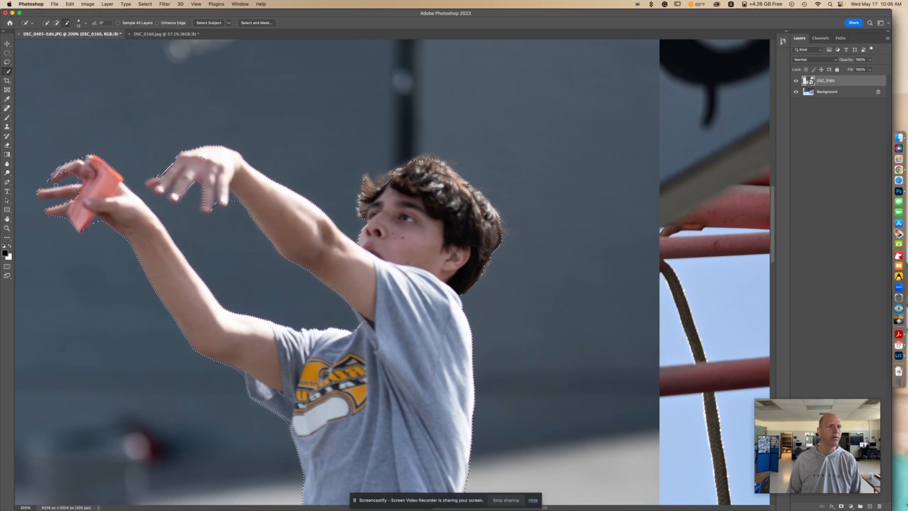
{"action": "left_click", "coordinate": [56, 23]}
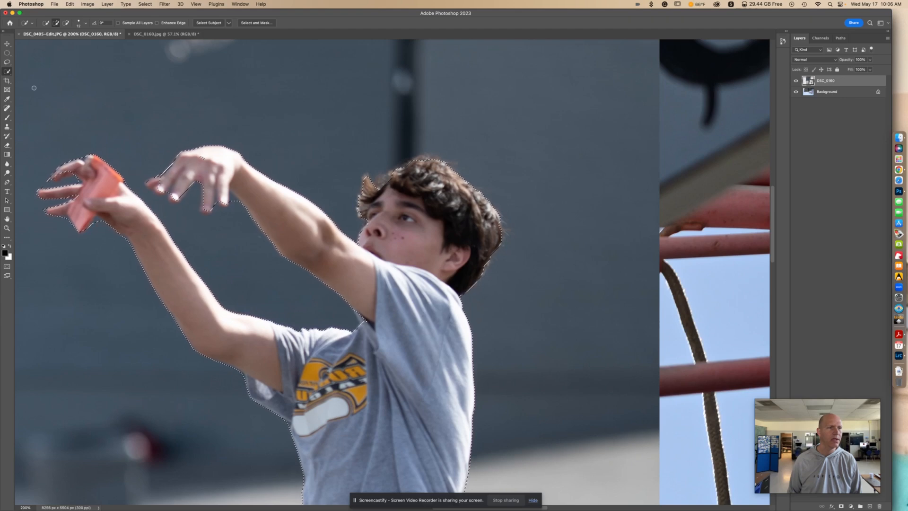
{"action": "left_click", "coordinate": [66, 23]}
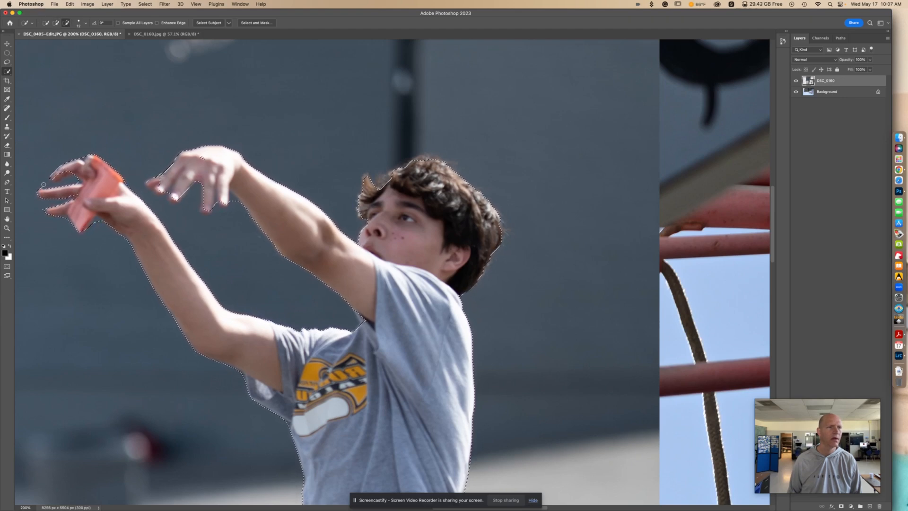
{"action": "left_click", "coordinate": [55, 23]}
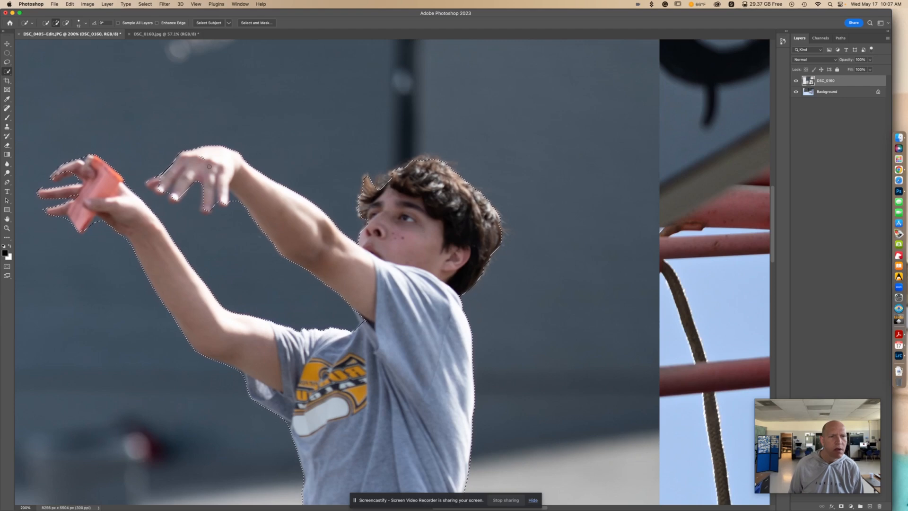
{"action": "key", "text": "alt"}
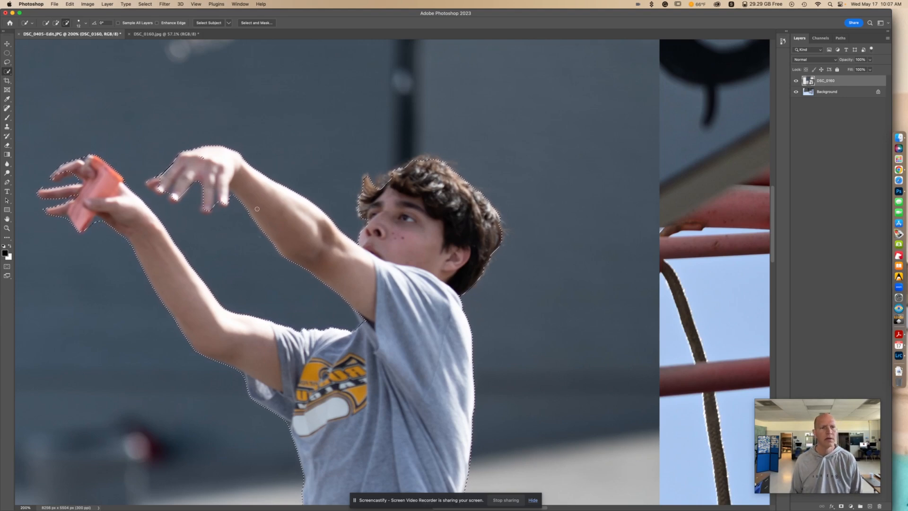
{"action": "left_click", "coordinate": [56, 23]}
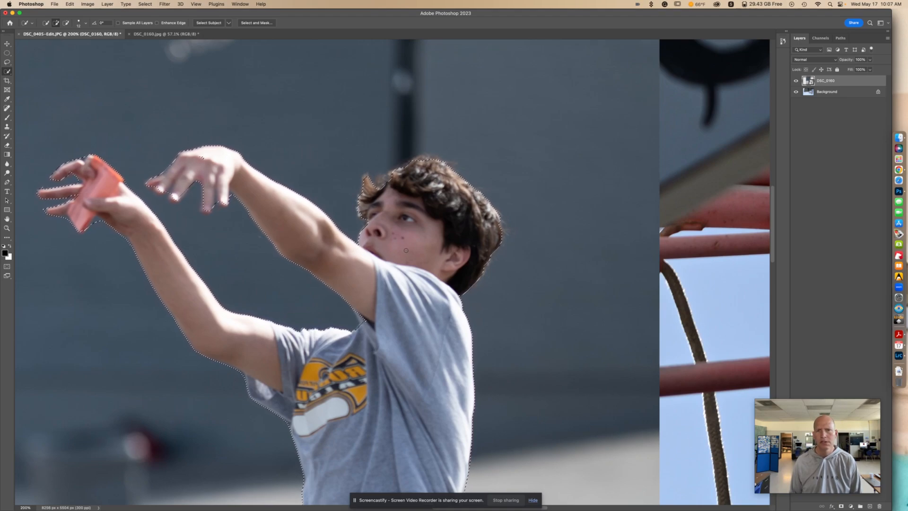
Step: Add the missing lace area of the player's rear shoe to the selection
{"action": "scroll", "coordinate": [411, 267], "scroll_direction": "down", "scroll_amount": 15}
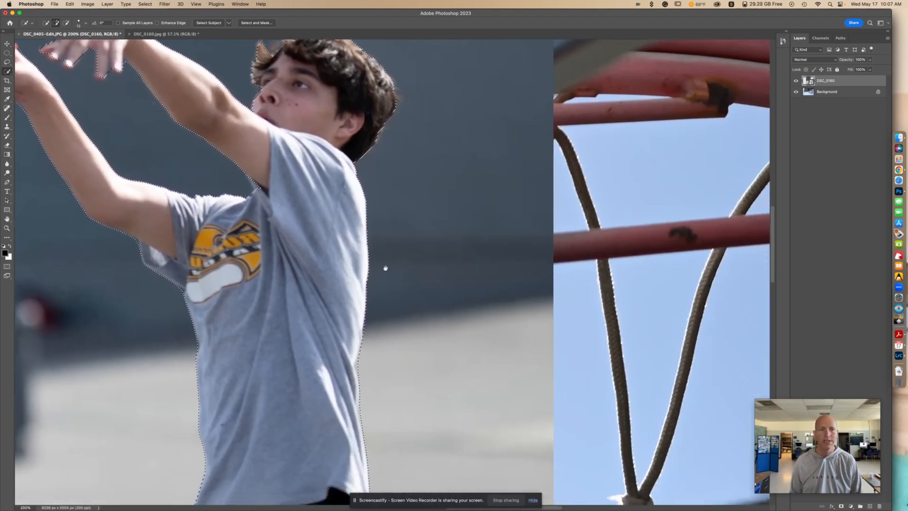
{"action": "scroll", "coordinate": [383, 271], "scroll_direction": "down", "scroll_amount": 15}
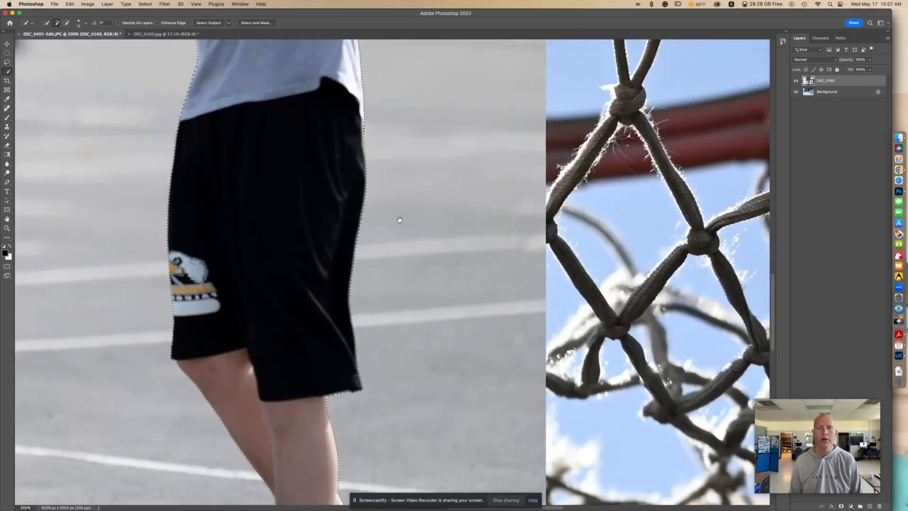
{"action": "scroll", "coordinate": [408, 156], "scroll_direction": "down", "scroll_amount": 8}
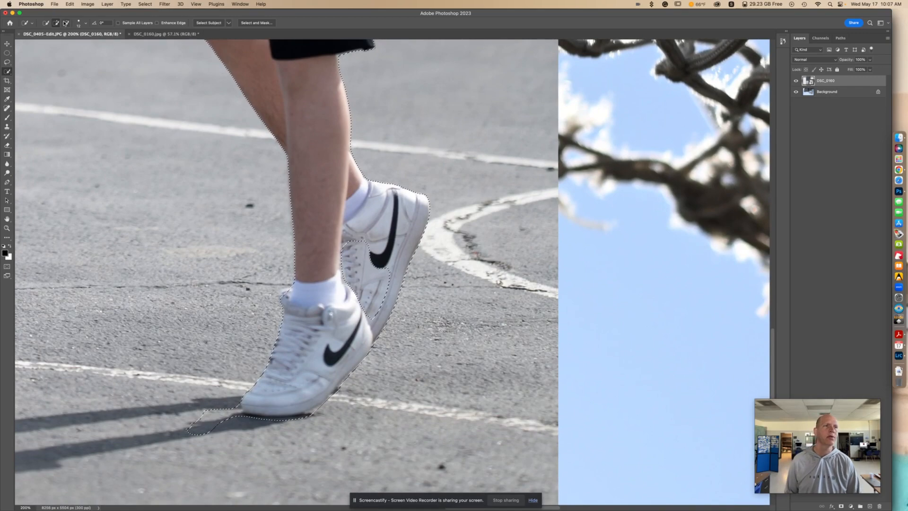
{"action": "left_click", "coordinate": [57, 23]}
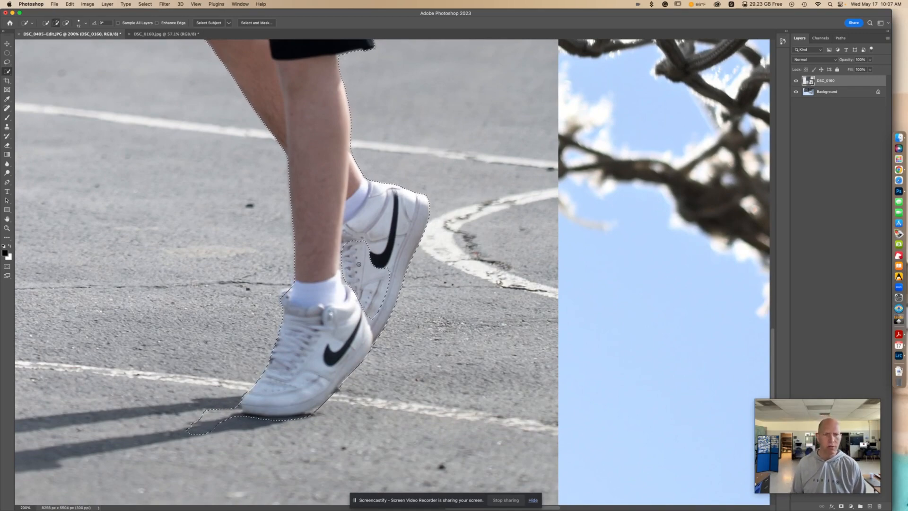
{"action": "left_click_drag", "start_coordinate": [358, 257], "coordinate": [355, 305]}
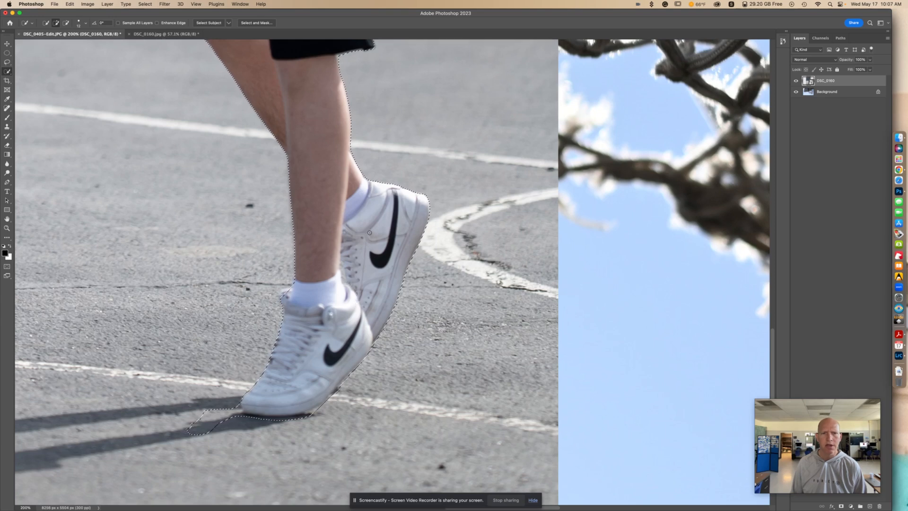
Step: Subtract the ground shadow at the front shoe's toe and sole from the selection
{"action": "left_click", "coordinate": [66, 23]}
{"action": "mouse_move", "coordinate": [198, 426]}
{"action": "left_mouse_down"}
{"action": "mouse_move", "coordinate": [191, 428]}
{"action": "mouse_move", "coordinate": [199, 418]}
{"action": "mouse_move", "coordinate": [210, 431]}
{"action": "left_mouse_up"}
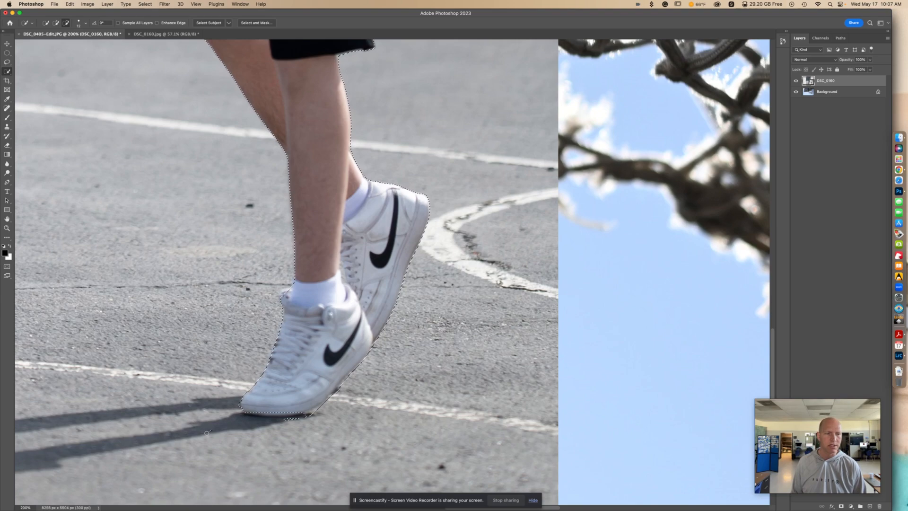
{"action": "key", "text": "super+z"}
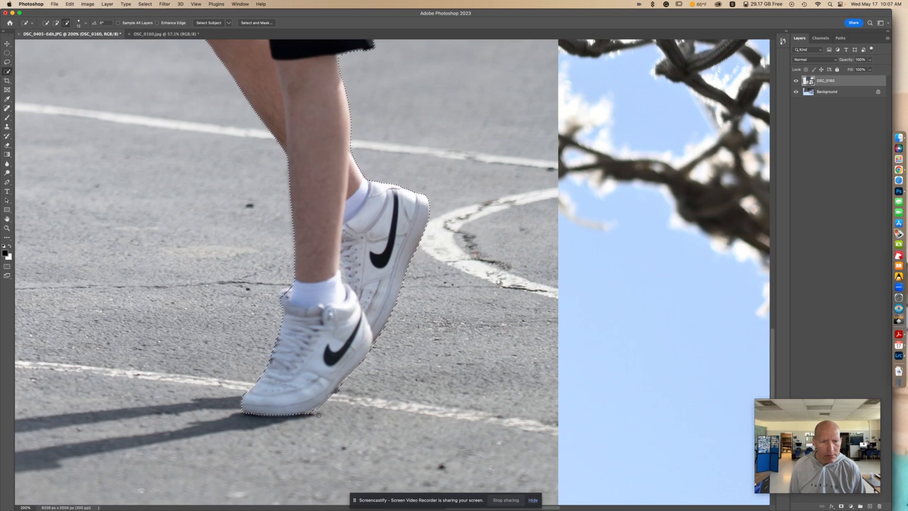
Step: Add the missing sliver along the basketball's upper-left edge to the selection
{"action": "left_click_drag", "start_coordinate": [380, 88], "coordinate": [397, 273]}
{"action": "scroll", "coordinate": [397, 272], "scroll_direction": "up", "scroll_amount": 15}
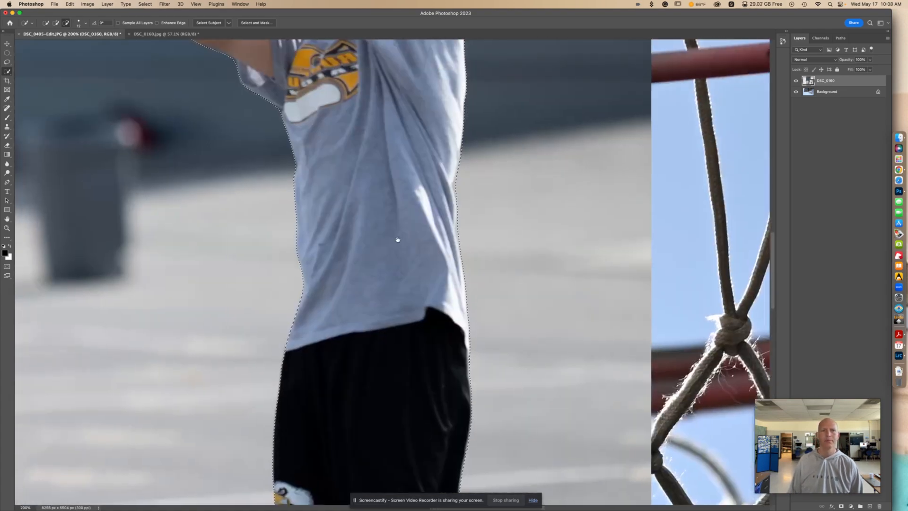
{"action": "scroll", "coordinate": [406, 339], "scroll_direction": "up", "scroll_amount": 10}
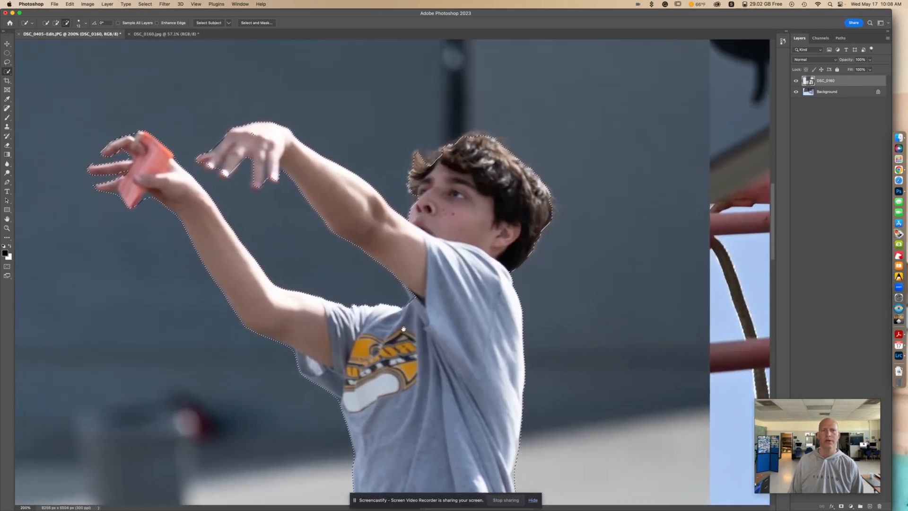
{"action": "left_click_drag", "start_coordinate": [361, 207], "coordinate": [380, 282]}
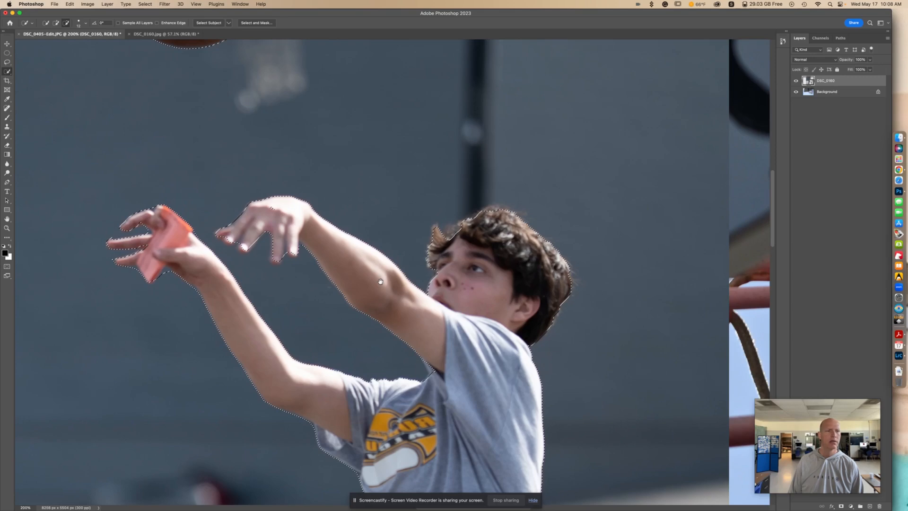
{"action": "left_click_drag", "start_coordinate": [346, 172], "coordinate": [416, 360]}
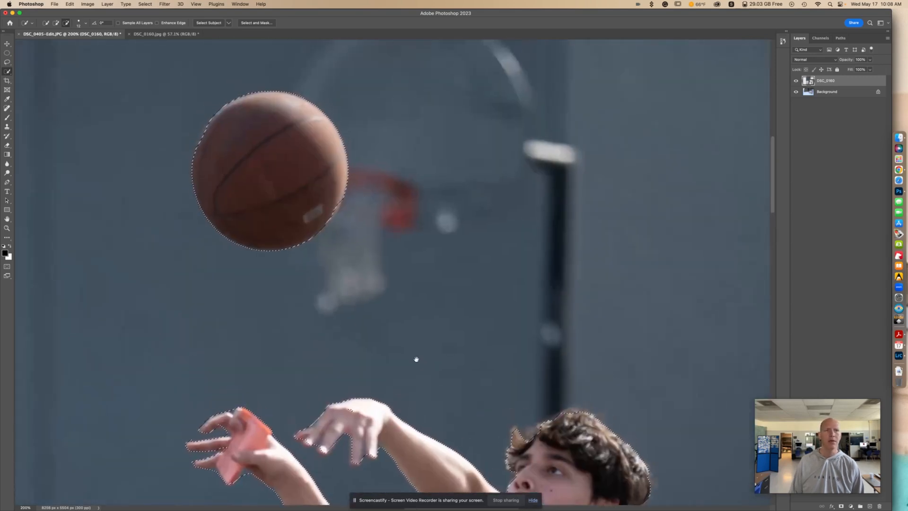
{"action": "left_click", "coordinate": [56, 23]}
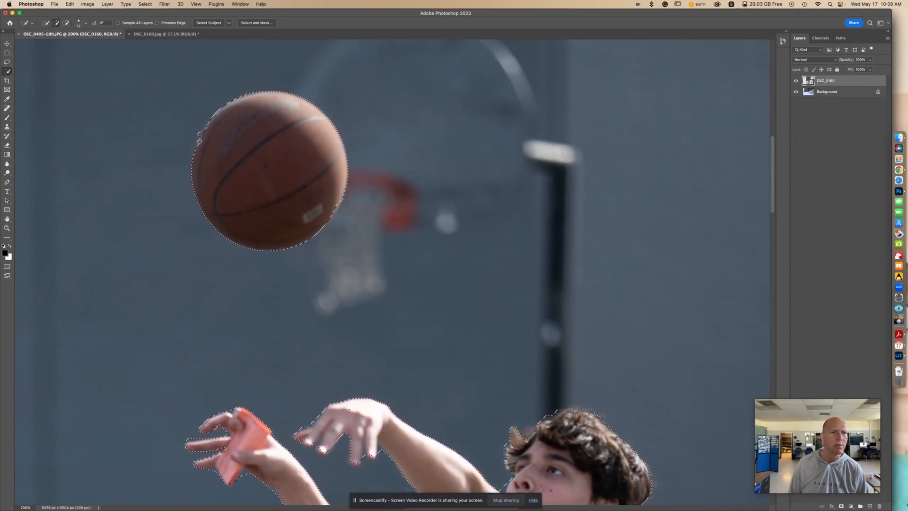
{"action": "mouse_move", "coordinate": [207, 127]}
{"action": "left_mouse_down"}
{"action": "mouse_move", "coordinate": [204, 134]}
{"action": "mouse_move", "coordinate": [208, 129]}
{"action": "left_mouse_up"}
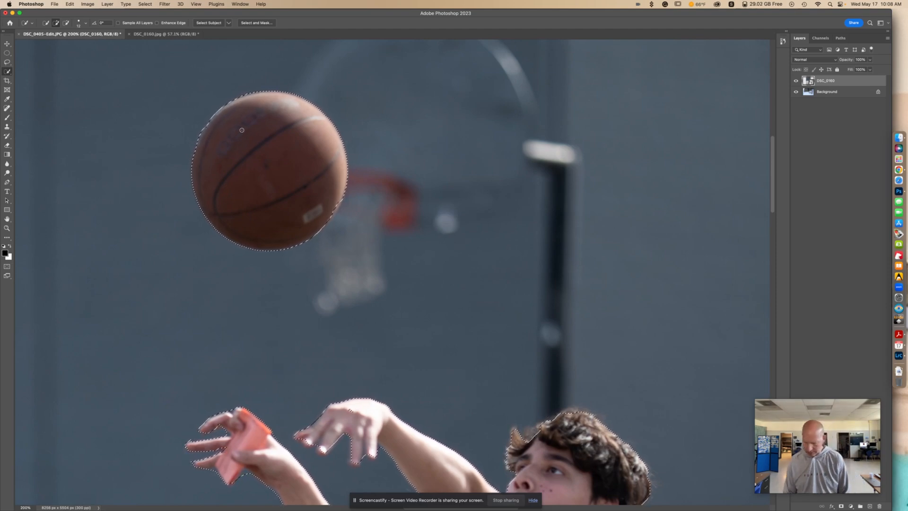
Step: Add a layer mask to the DSC_0160 layer from the selection, leaving only the player and ball
{"action": "key", "text": "super+0"}
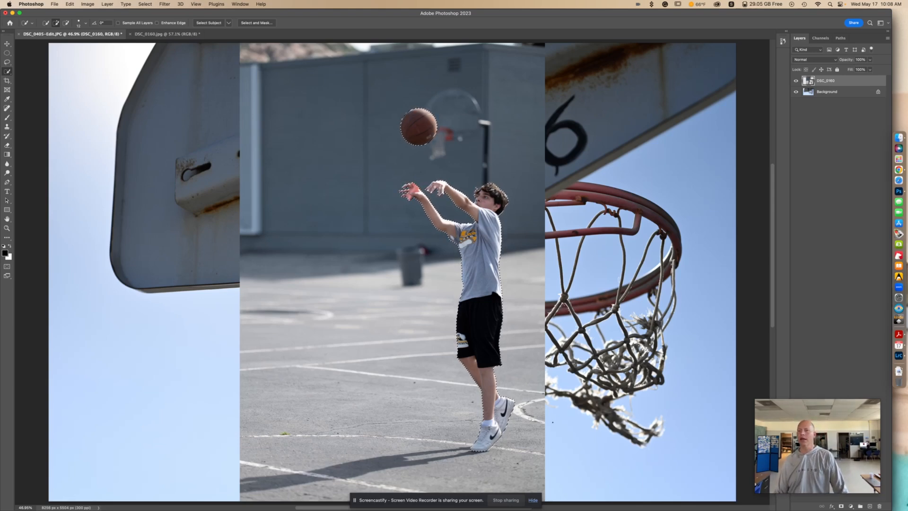
{"action": "left_click", "coordinate": [840, 506]}
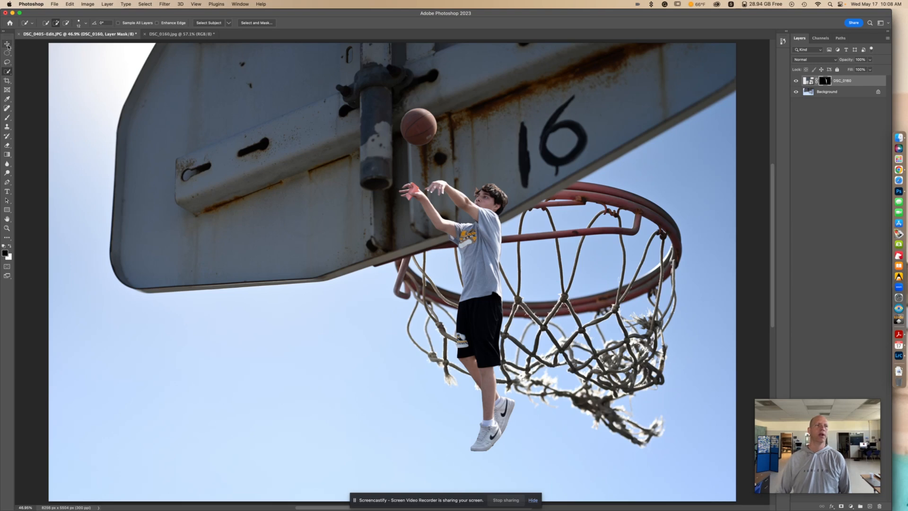
Step: Scale the masked player and ball down to about 23% and place the figure standing on the far right edge of the hoop's rim
{"action": "left_click", "coordinate": [8, 46]}
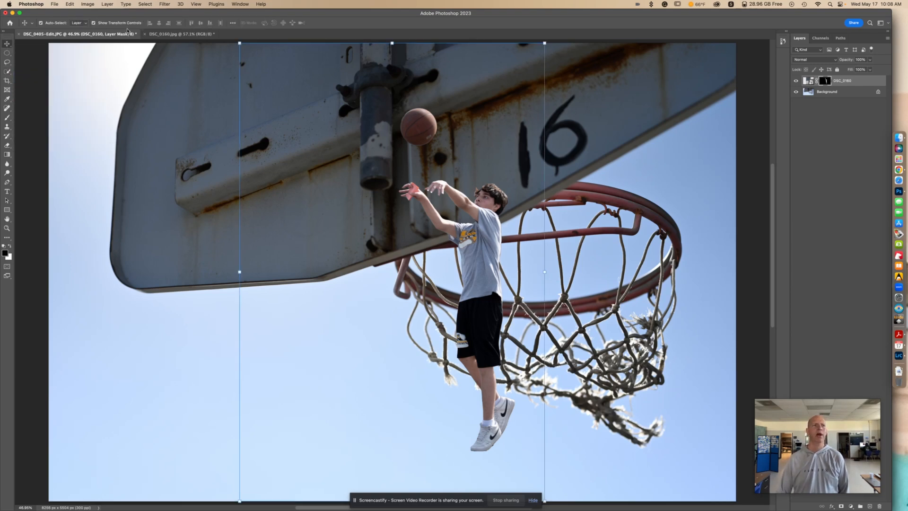
{"action": "left_click", "coordinate": [93, 24]}
{"action": "left_click", "coordinate": [93, 24]}
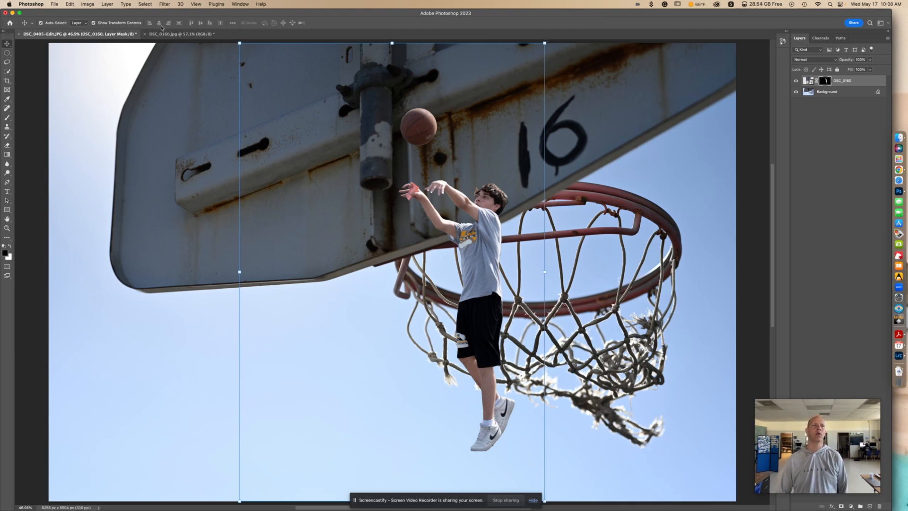
{"action": "left_click_drag", "start_coordinate": [539, 42], "coordinate": [688, 162]}
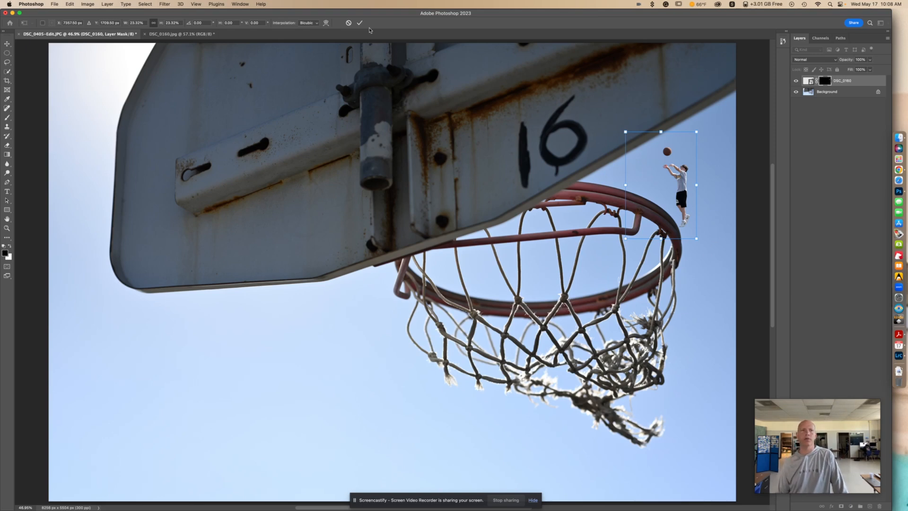
{"action": "left_click", "coordinate": [360, 23]}
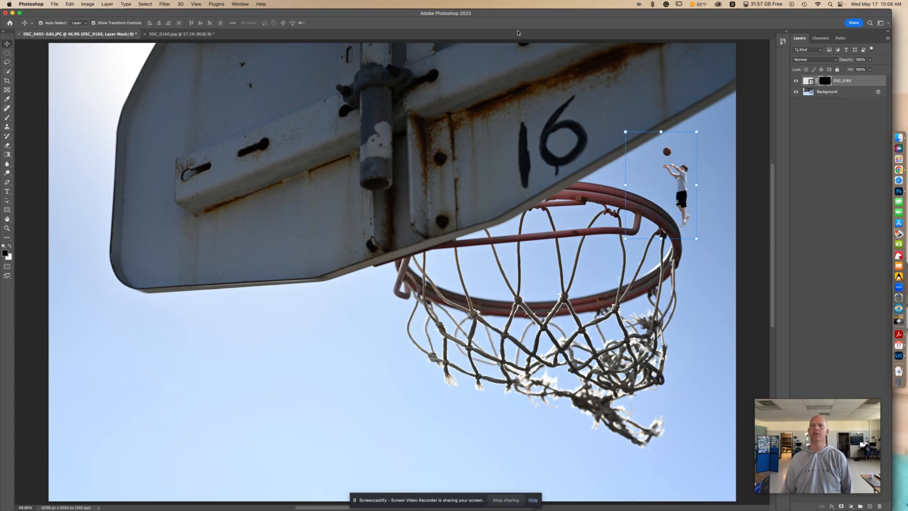
Step: Save a copy of the composite to Downloads as DSC_0405-Edit copy-1.jpg, in JPEG format with High quality and Baseline (Standard)
{"action": "left_click", "coordinate": [62, 5]}
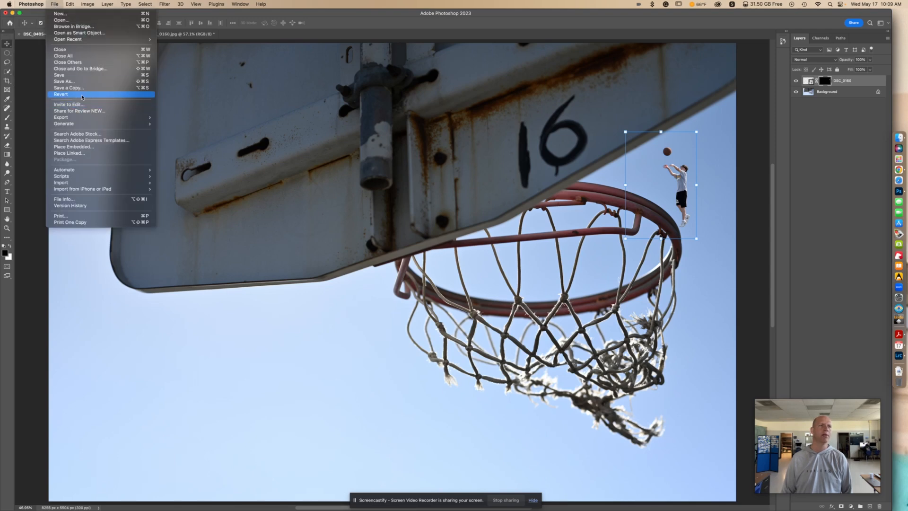
{"action": "left_click", "coordinate": [83, 87]}
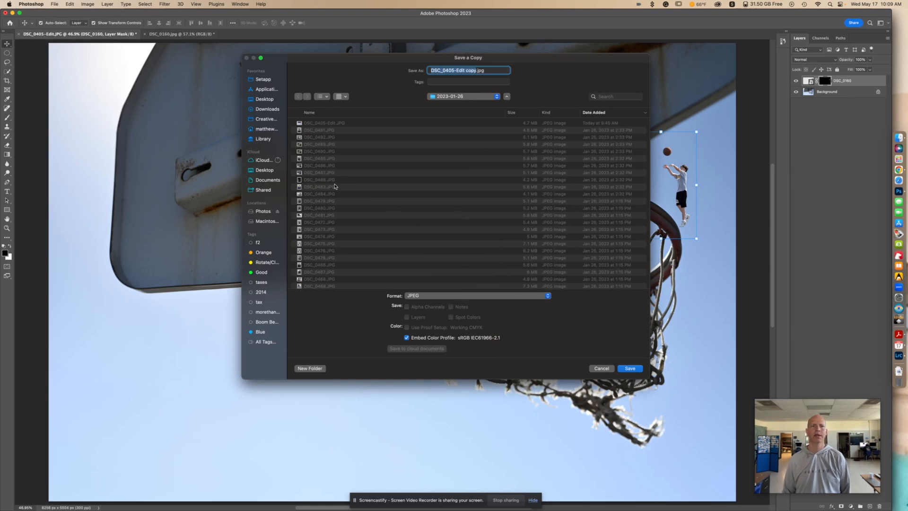
{"action": "left_click", "coordinate": [266, 109]}
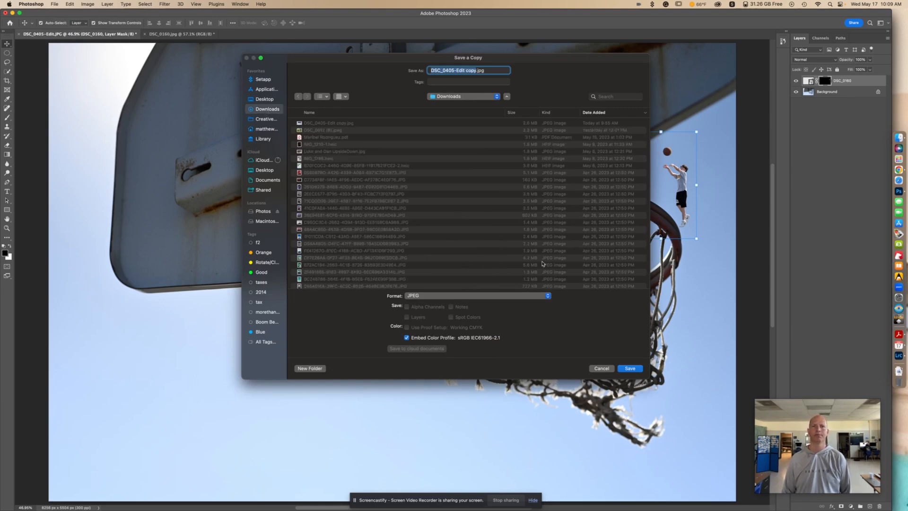
{"action": "left_click", "coordinate": [629, 369]}
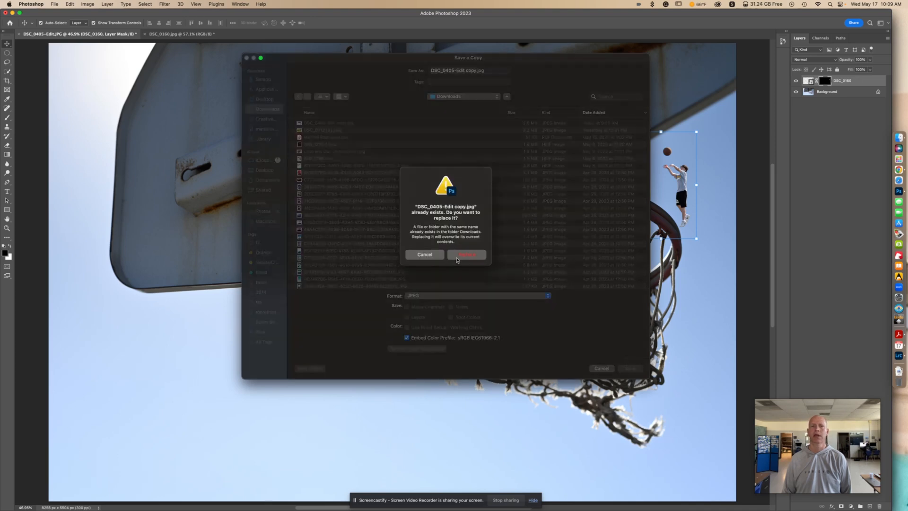
{"action": "left_click", "coordinate": [428, 255]}
{"action": "left_click", "coordinate": [477, 70]}
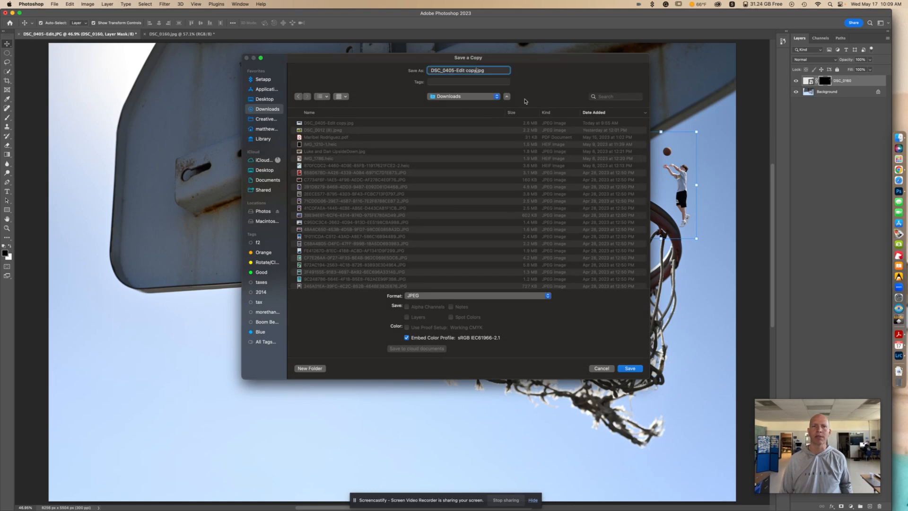
{"action": "type", "text": "-1"}
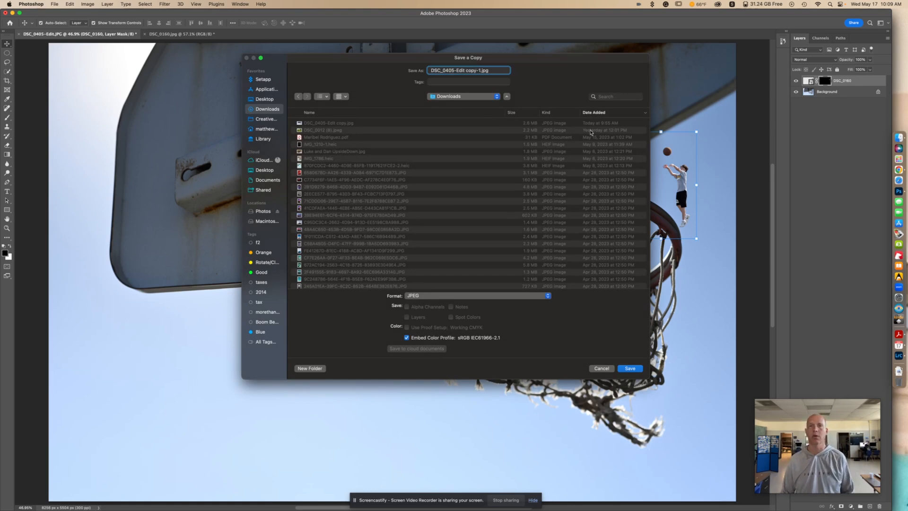
{"action": "left_click", "coordinate": [630, 369]}
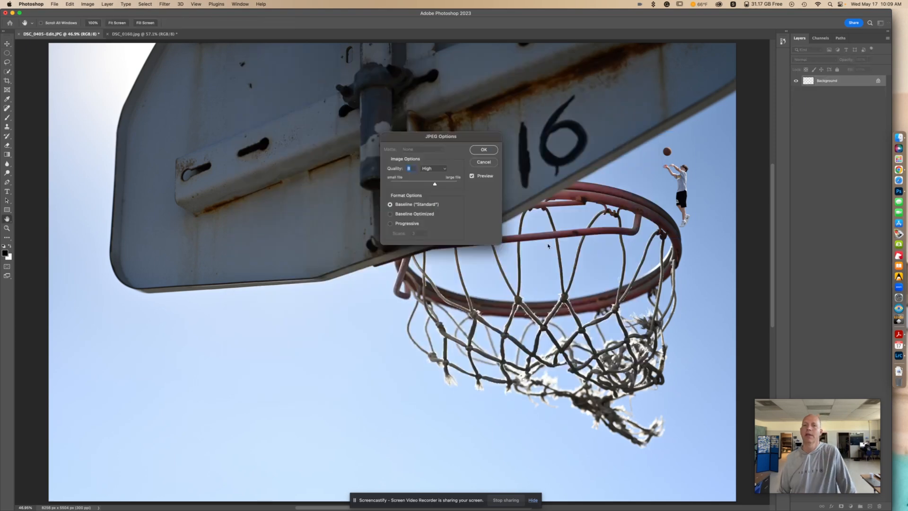
{"action": "left_click", "coordinate": [483, 150]}
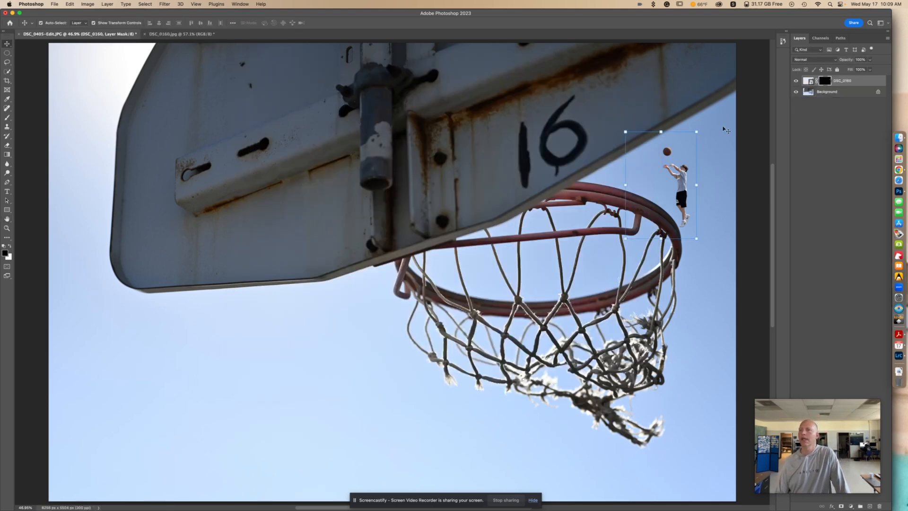
Step: Show the list of open Chrome windows
{"action": "right_click", "coordinate": [901, 171]}
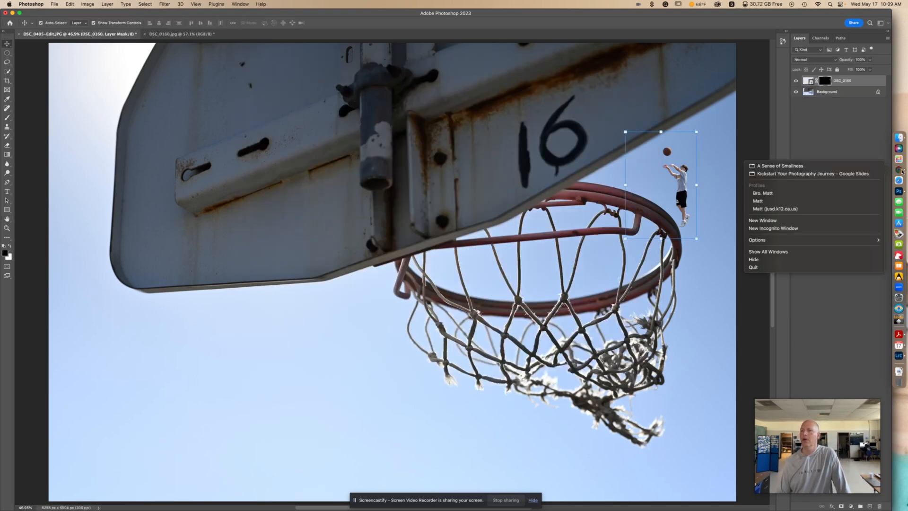